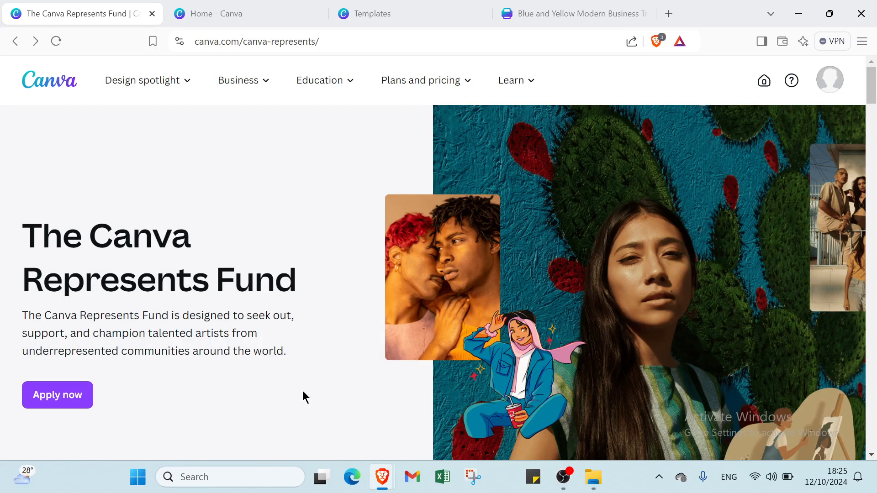
- Examine the Canva Represents Fund page, including its content, artist application and diversity commitment sections
{"action": "mouse_move", "coordinate": [356, 63]}
{"action": "scroll", "coordinate": [396, 264], "scroll_direction": "down", "scroll_amount": 1}
{"action": "scroll", "coordinate": [396, 265], "scroll_direction": "down", "scroll_amount": 3}
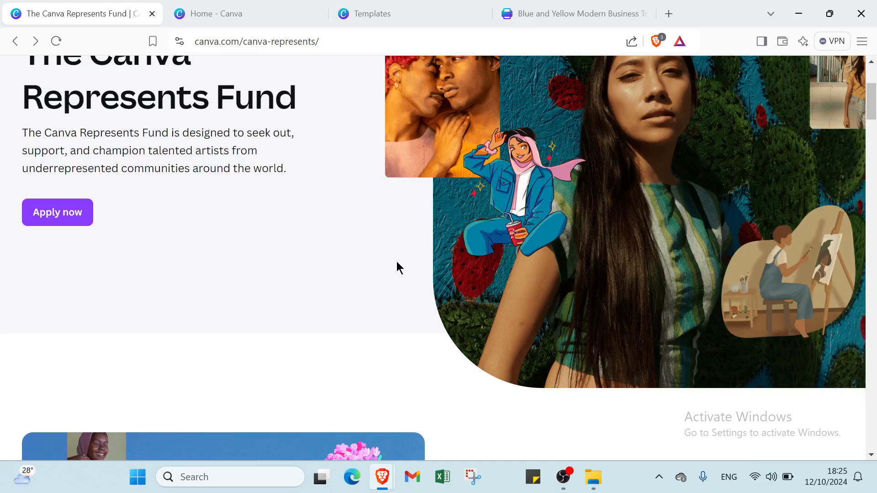
{"action": "scroll", "coordinate": [397, 263], "scroll_direction": "down", "scroll_amount": 3}
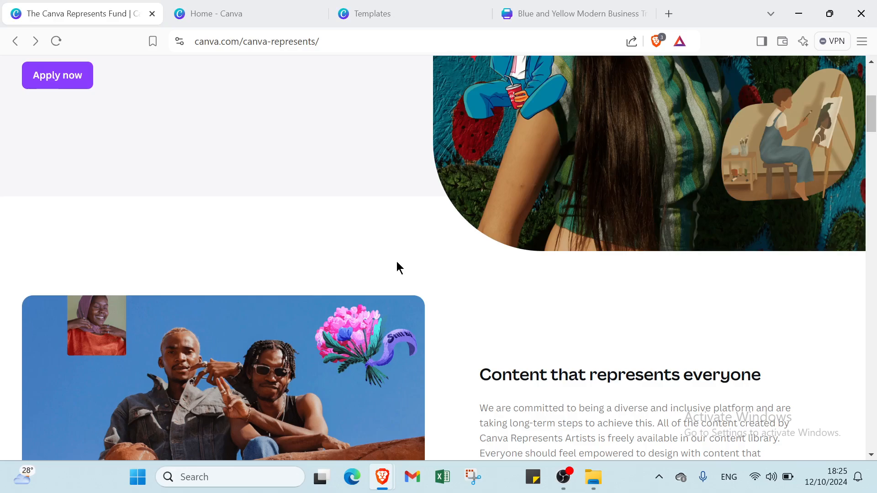
{"action": "scroll", "coordinate": [396, 267], "scroll_direction": "down", "scroll_amount": 3}
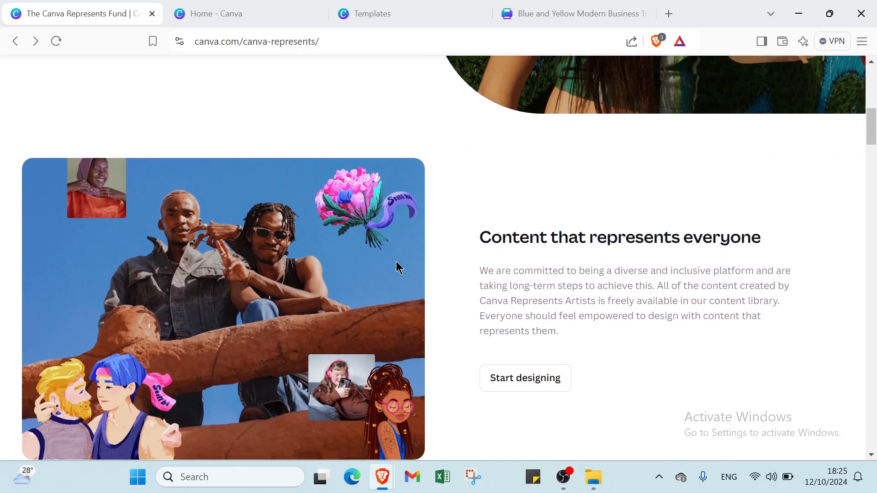
{"action": "scroll", "coordinate": [396, 267], "scroll_direction": "down", "scroll_amount": 5}
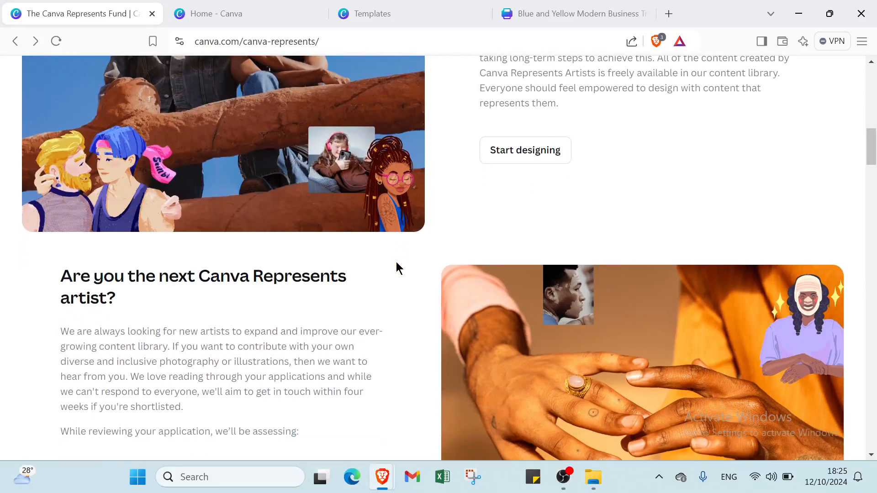
{"action": "scroll", "coordinate": [396, 264], "scroll_direction": "down", "scroll_amount": 4}
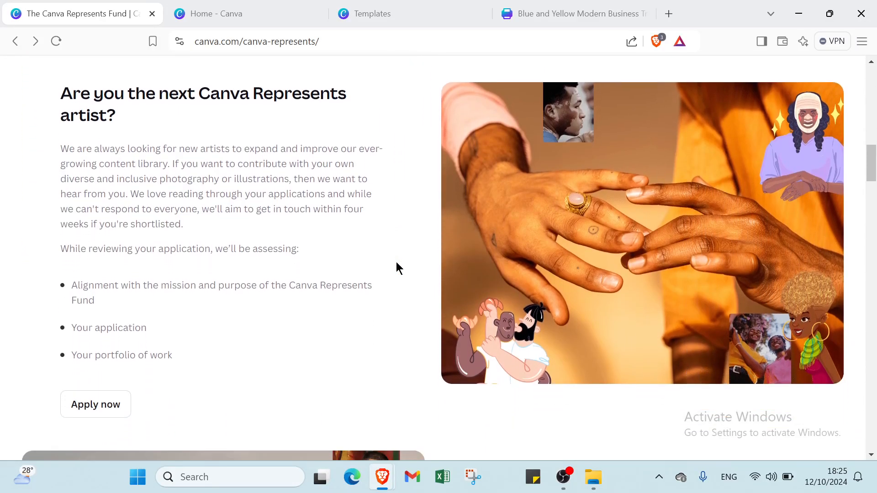
{"action": "scroll", "coordinate": [396, 267], "scroll_direction": "down", "scroll_amount": 3}
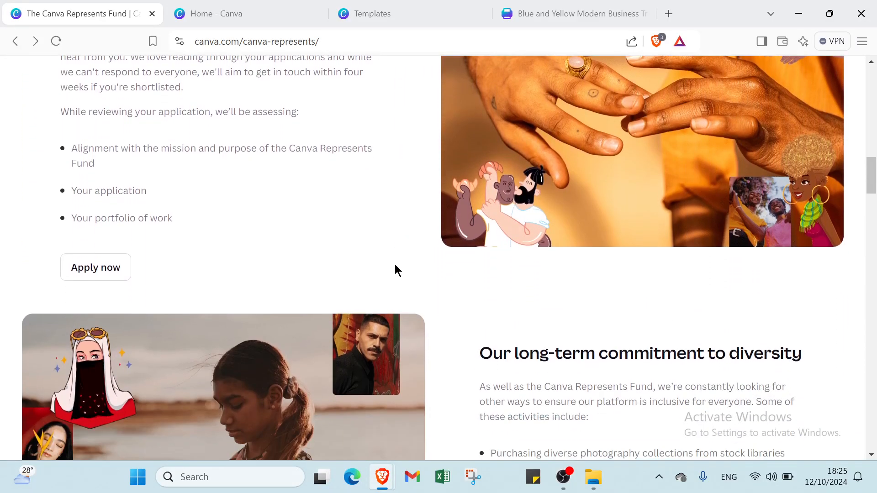
{"action": "scroll", "coordinate": [395, 270], "scroll_direction": "down", "scroll_amount": 1}
{"action": "scroll", "coordinate": [395, 269], "scroll_direction": "up", "scroll_amount": 15}
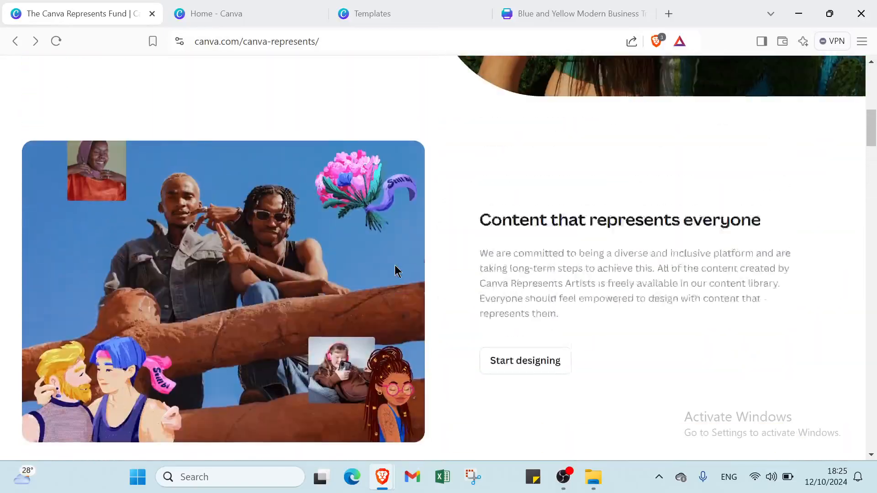
{"action": "scroll", "coordinate": [394, 269], "scroll_direction": "up", "scroll_amount": 5}
{"action": "scroll", "coordinate": [395, 269], "scroll_direction": "down", "scroll_amount": 1}
{"action": "scroll", "coordinate": [372, 246], "scroll_direction": "up", "scroll_amount": 1}
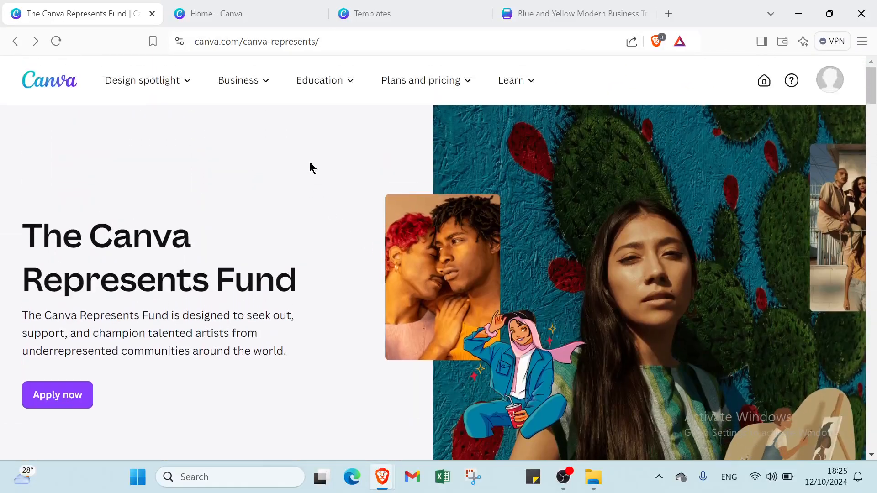
- Switch to the Canva home page and view the search suggestions for content and templates
{"action": "left_click", "coordinate": [255, 11]}
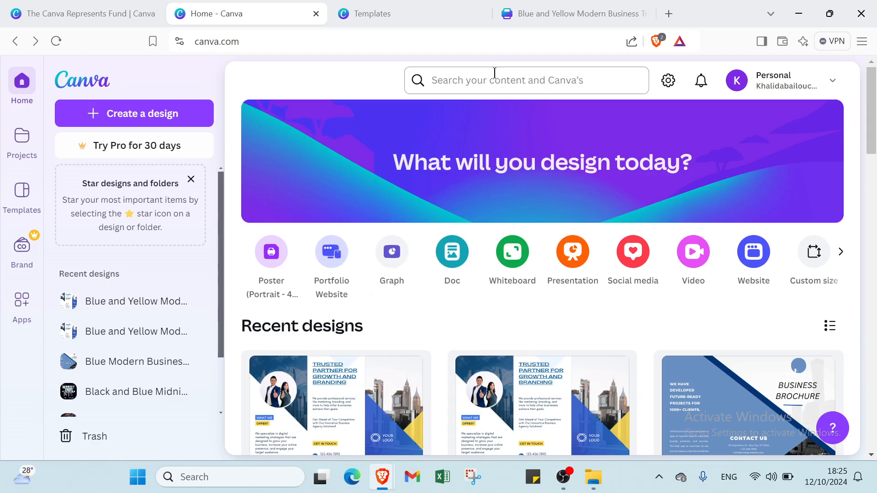
{"action": "left_click", "coordinate": [483, 82]}
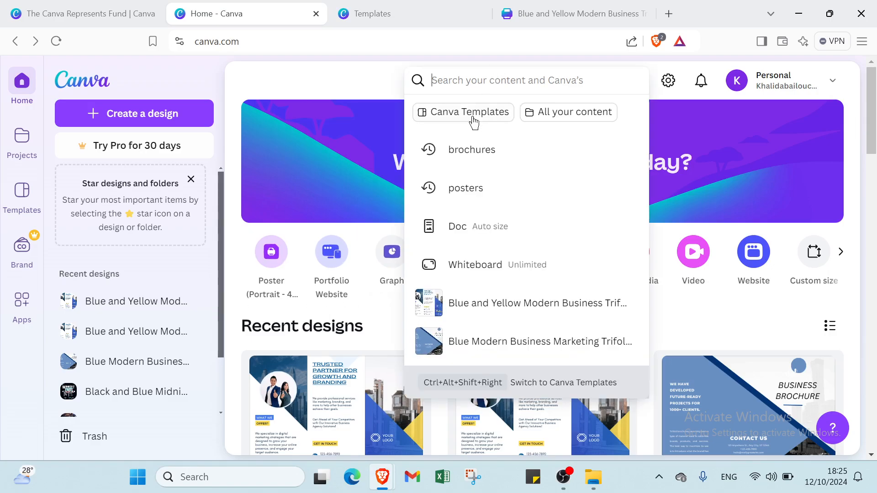
{"action": "left_click", "coordinate": [370, 100]}
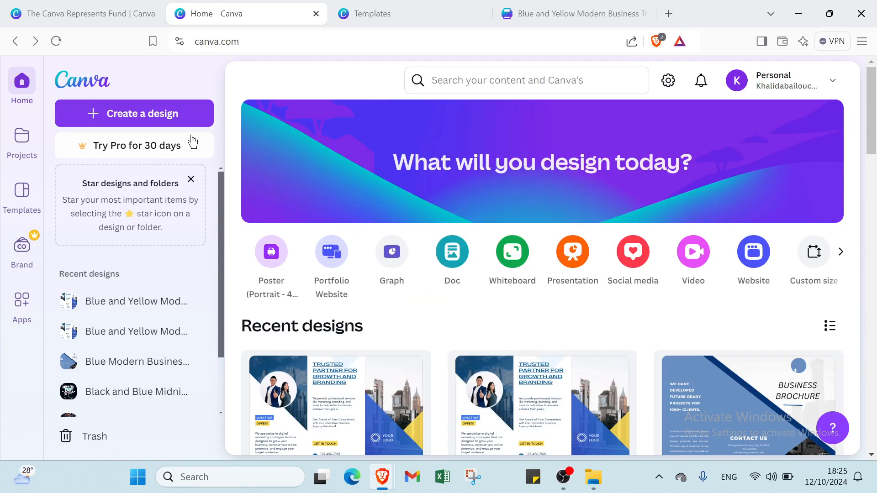
- Show all filters for the brochures template results and review the template types in the Business category
{"action": "left_click", "coordinate": [417, 12]}
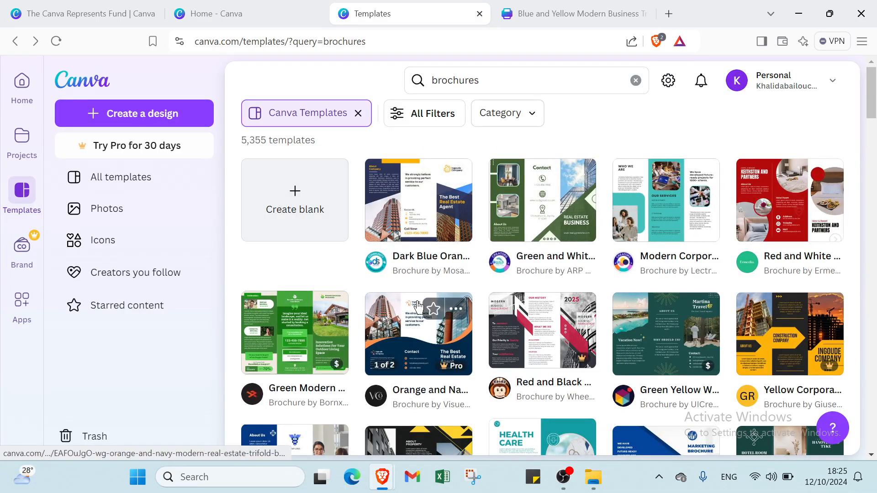
{"action": "mouse_move", "coordinate": [375, 262]}
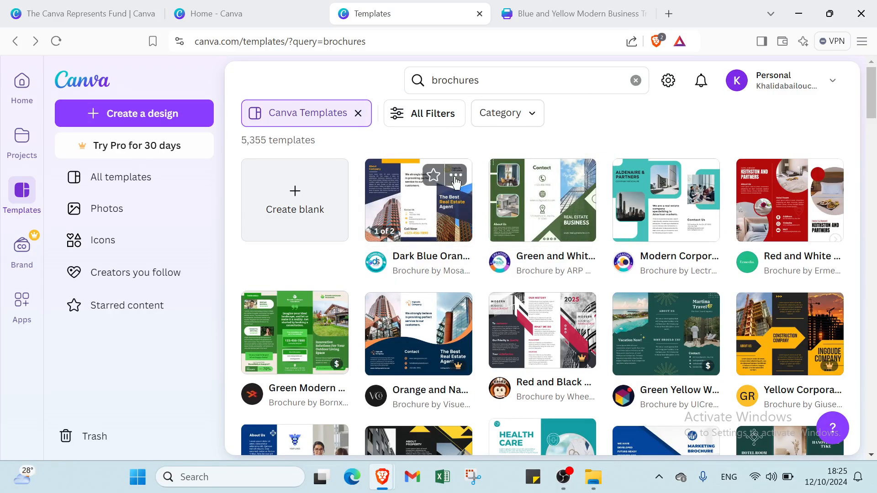
{"action": "left_click", "coordinate": [437, 122]}
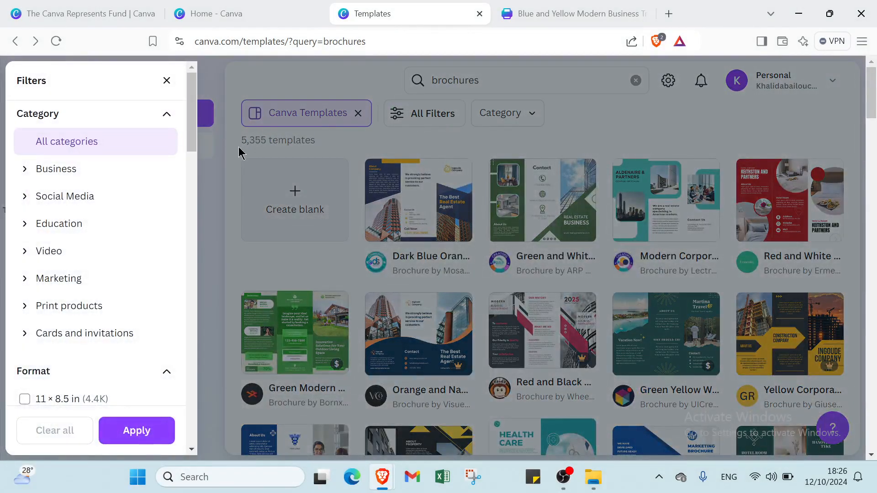
{"action": "left_click", "coordinate": [128, 176]}
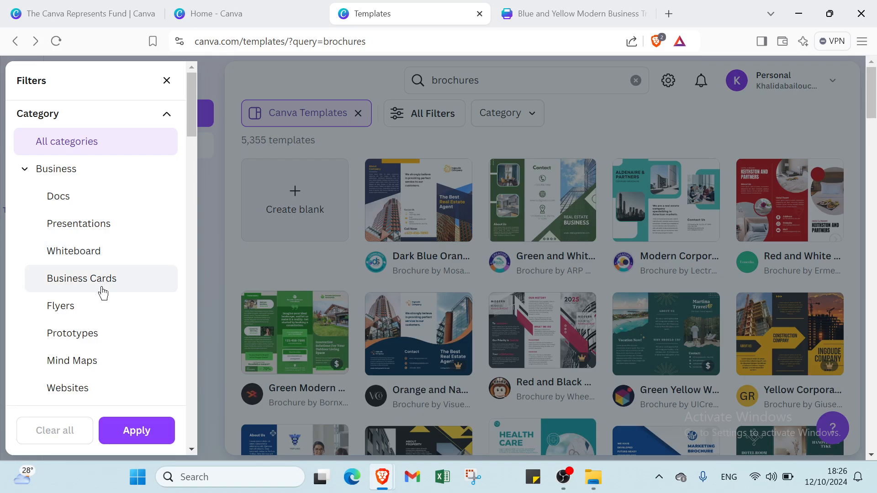
{"action": "scroll", "coordinate": [94, 304], "scroll_direction": "down", "scroll_amount": 1}
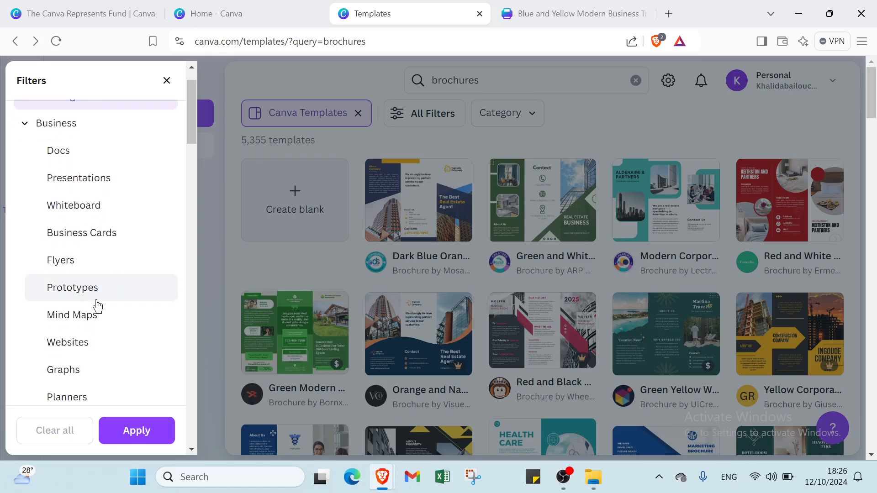
{"action": "scroll", "coordinate": [97, 305], "scroll_direction": "down", "scroll_amount": 2}
{"action": "scroll", "coordinate": [96, 290], "scroll_direction": "down", "scroll_amount": 1}
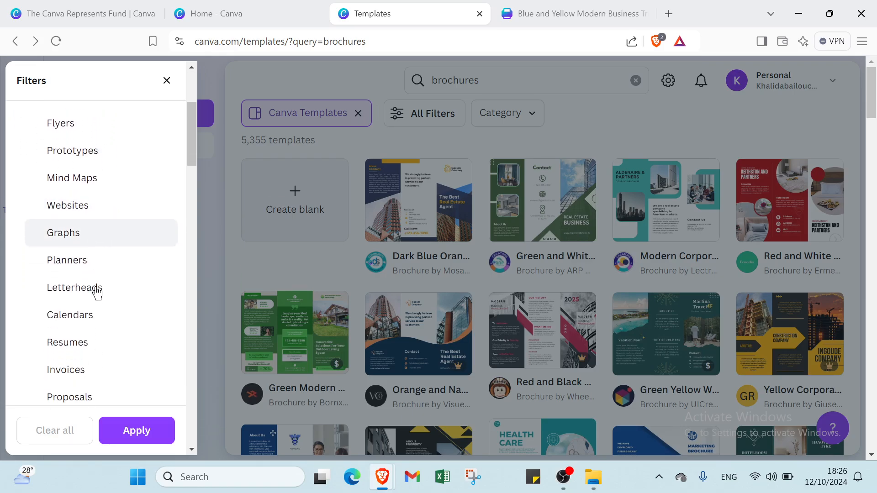
{"action": "scroll", "coordinate": [94, 291], "scroll_direction": "down", "scroll_amount": 1}
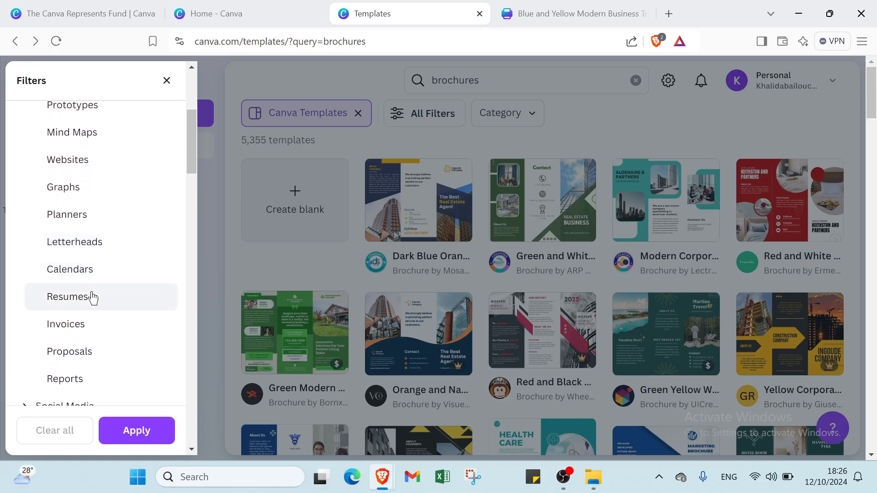
{"action": "scroll", "coordinate": [95, 306], "scroll_direction": "down", "scroll_amount": 1}
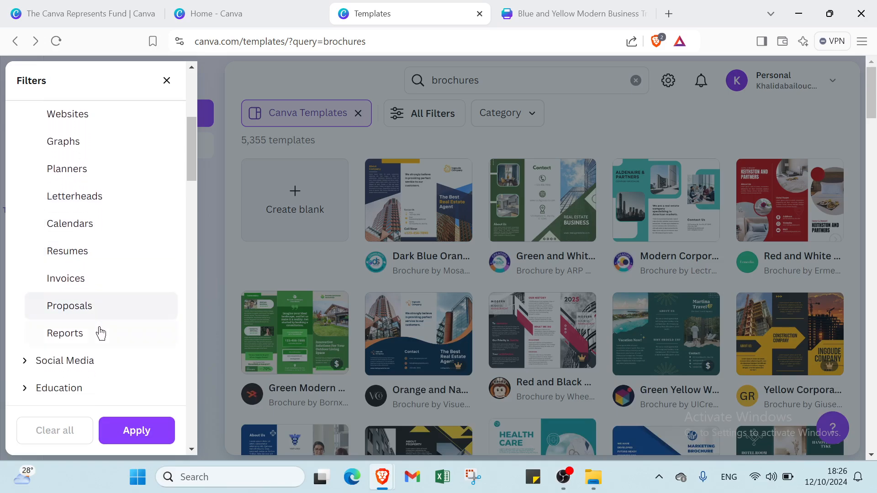
{"action": "scroll", "coordinate": [96, 335], "scroll_direction": "down", "scroll_amount": 2}
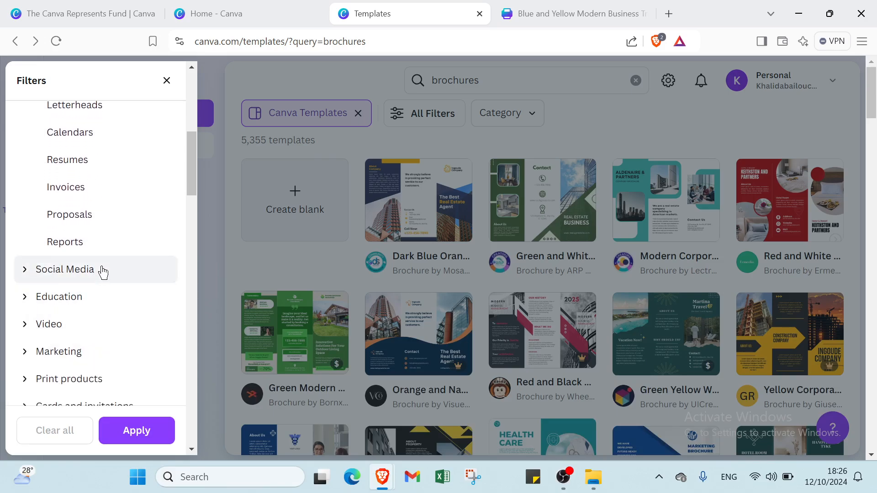
- Expand the Social Media filter category and review its template types
{"action": "left_click", "coordinate": [103, 272]}
{"action": "scroll", "coordinate": [89, 343], "scroll_direction": "down", "scroll_amount": 1}
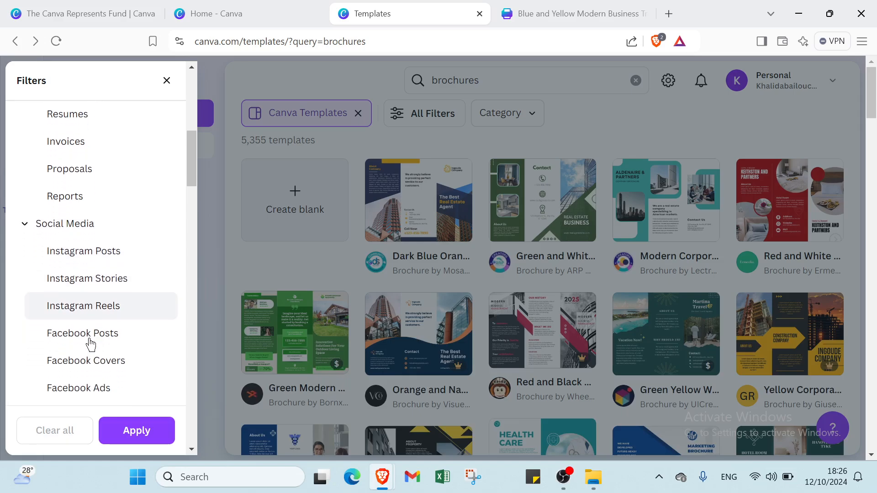
{"action": "scroll", "coordinate": [90, 344], "scroll_direction": "down", "scroll_amount": 2}
{"action": "scroll", "coordinate": [90, 343], "scroll_direction": "down", "scroll_amount": 1}
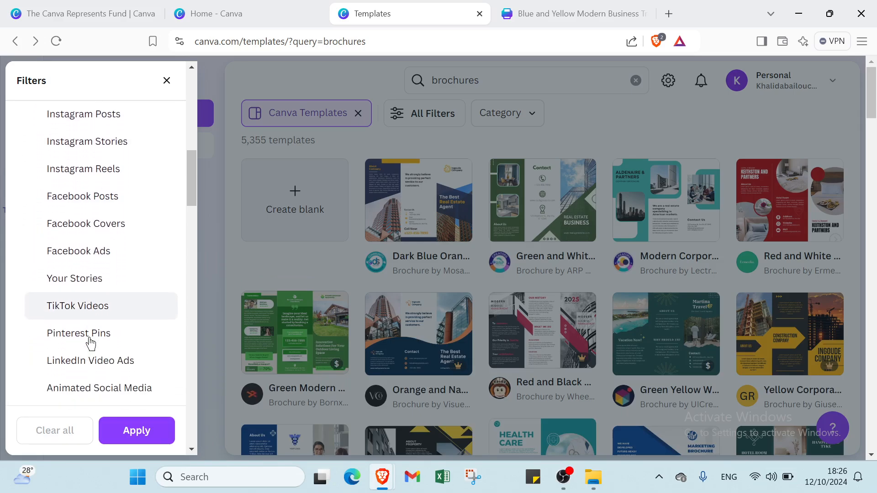
{"action": "scroll", "coordinate": [89, 343], "scroll_direction": "down", "scroll_amount": 1}
{"action": "scroll", "coordinate": [78, 337], "scroll_direction": "down", "scroll_amount": 1}
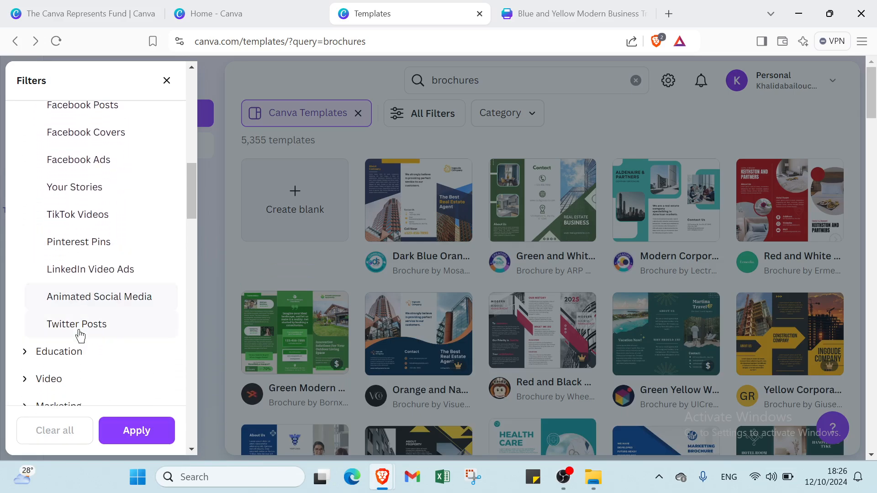
- Expand the Education and Video filter categories to view their subcategories
{"action": "left_click", "coordinate": [76, 359]}
{"action": "scroll", "coordinate": [77, 347], "scroll_direction": "down", "scroll_amount": 3}
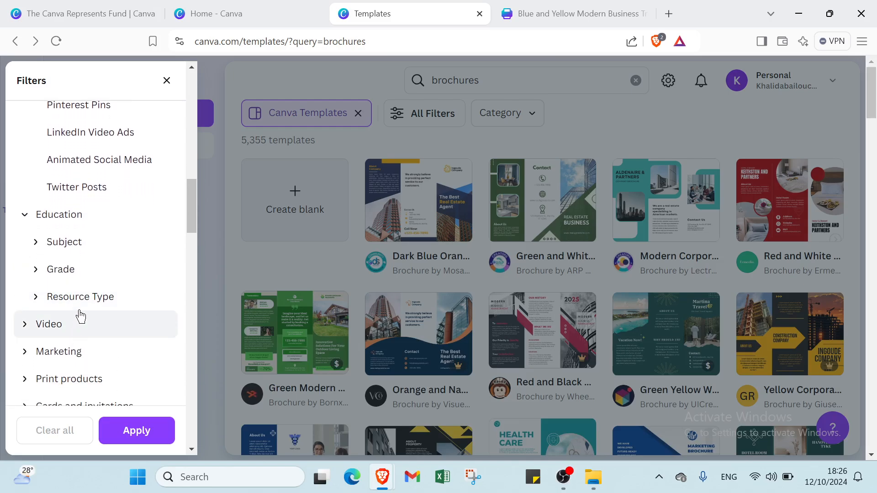
{"action": "scroll", "coordinate": [92, 292], "scroll_direction": "down", "scroll_amount": 1}
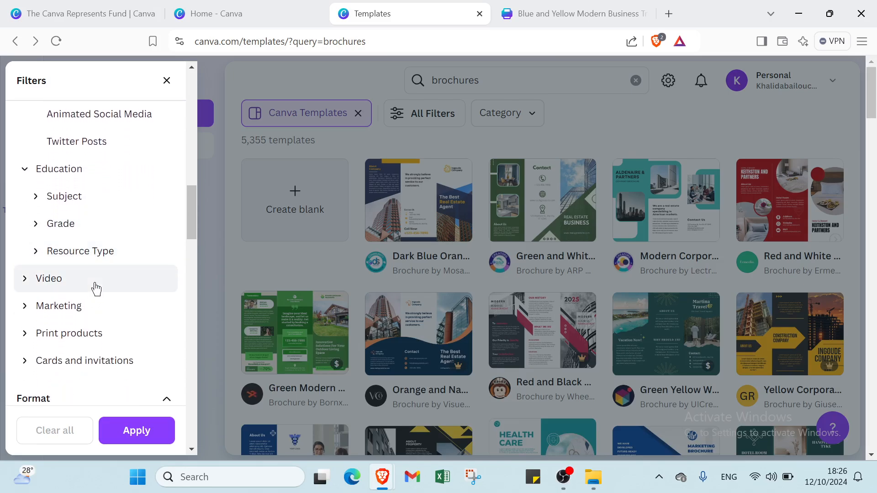
{"action": "left_click", "coordinate": [92, 285]}
{"action": "scroll", "coordinate": [90, 313], "scroll_direction": "down", "scroll_amount": 4}
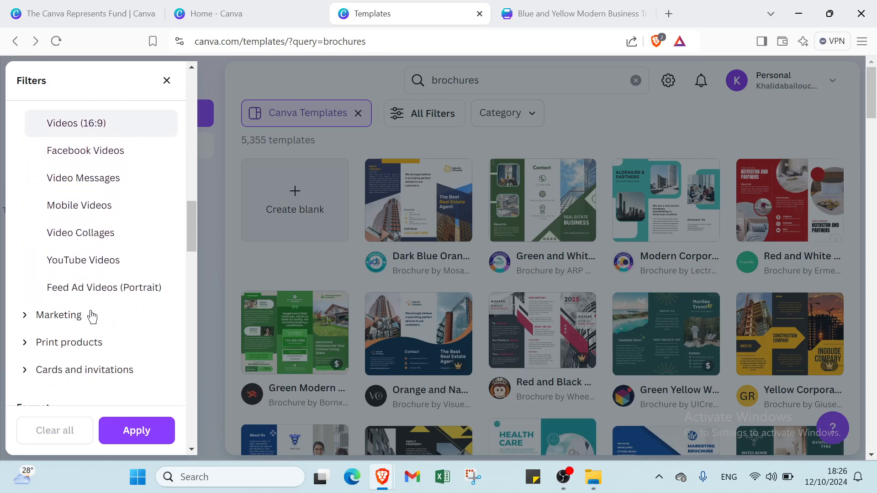
- Expand the Marketing, Print products, and Cards and invitations filter categories to view their options
{"action": "left_click", "coordinate": [92, 316]}
{"action": "scroll", "coordinate": [92, 316], "scroll_direction": "down", "scroll_amount": 6}
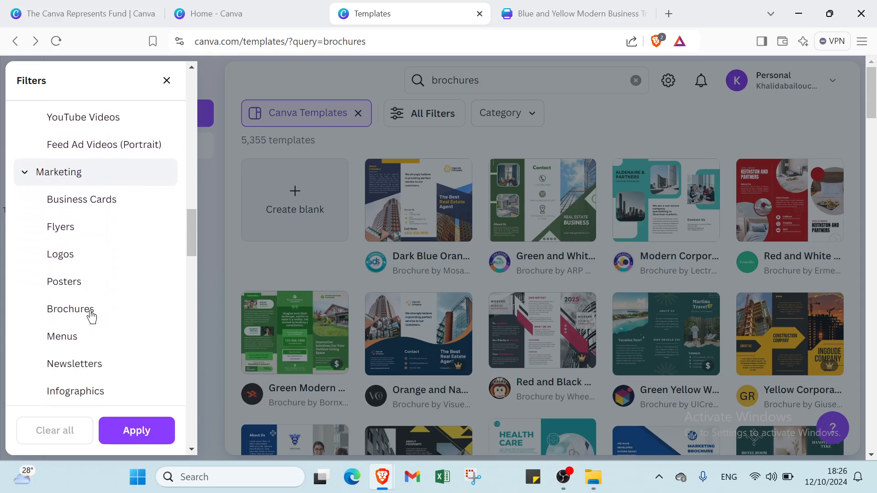
{"action": "left_click", "coordinate": [94, 288]}
{"action": "scroll", "coordinate": [93, 256], "scroll_direction": "down", "scroll_amount": 4}
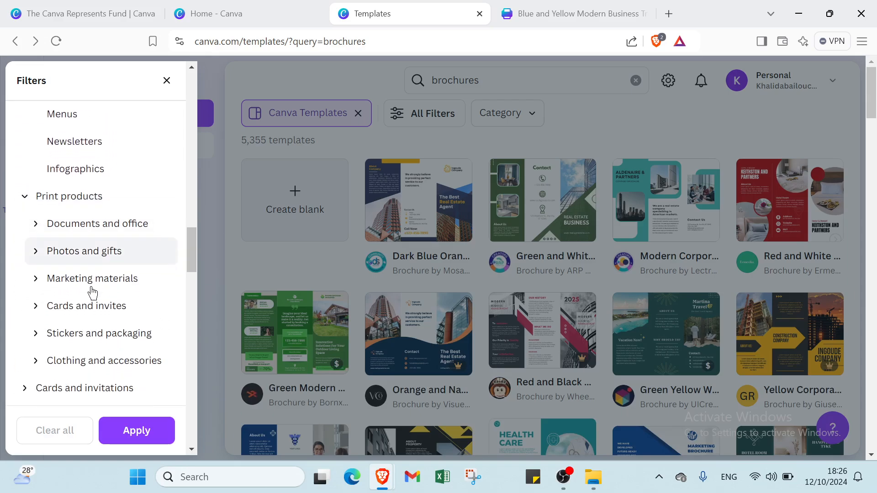
{"action": "left_click", "coordinate": [80, 301]}
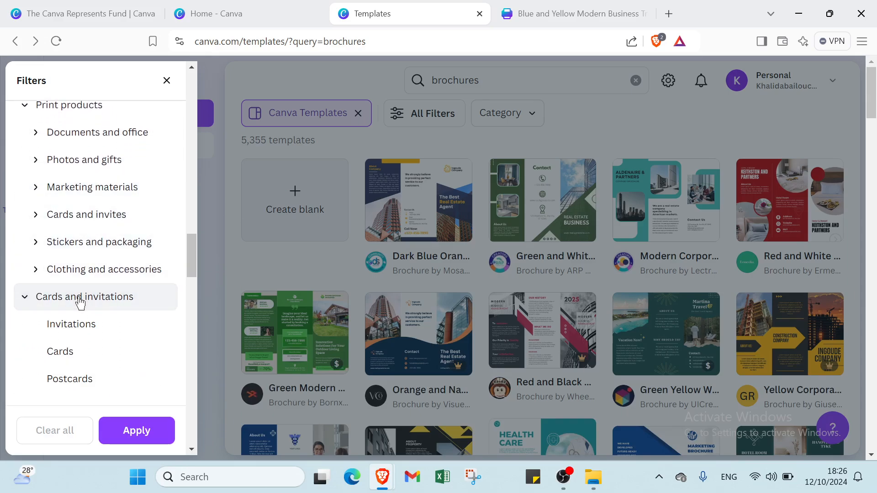
- Collapse the Style, Language, Theme, Feature and Grade sections of the template filters
{"action": "scroll", "coordinate": [82, 312], "scroll_direction": "down", "scroll_amount": 3}
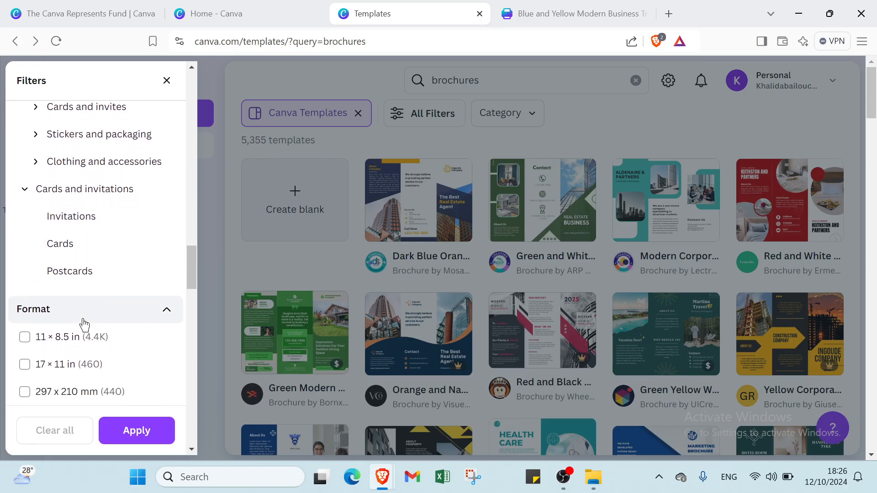
{"action": "scroll", "coordinate": [94, 292], "scroll_direction": "down", "scroll_amount": 4}
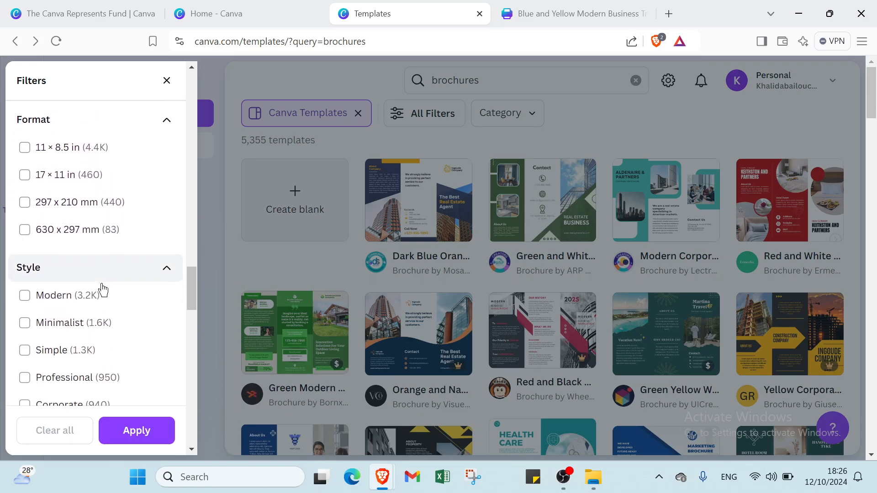
{"action": "scroll", "coordinate": [108, 108], "scroll_direction": "down", "scroll_amount": 3}
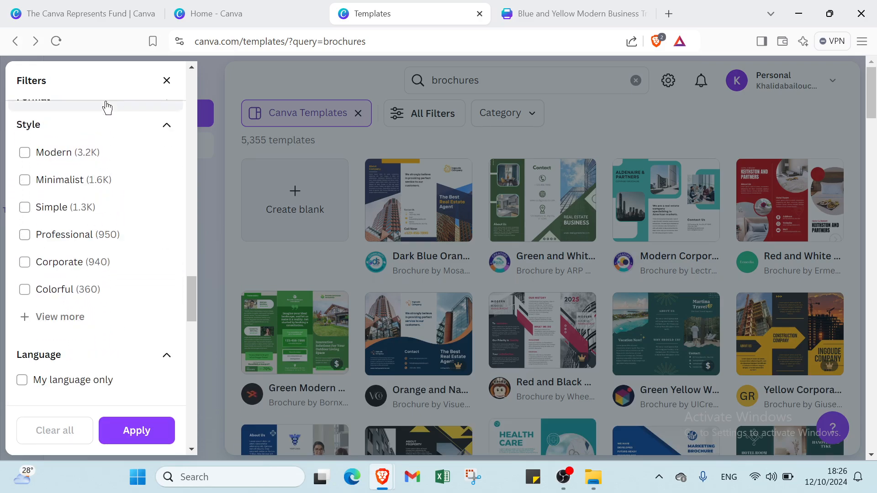
{"action": "left_click", "coordinate": [97, 129]}
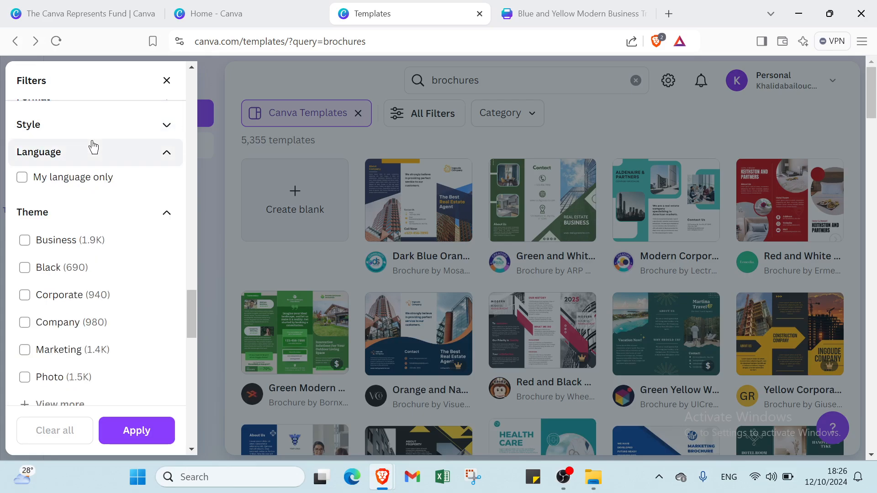
{"action": "left_click", "coordinate": [93, 147]}
{"action": "left_click", "coordinate": [88, 181]}
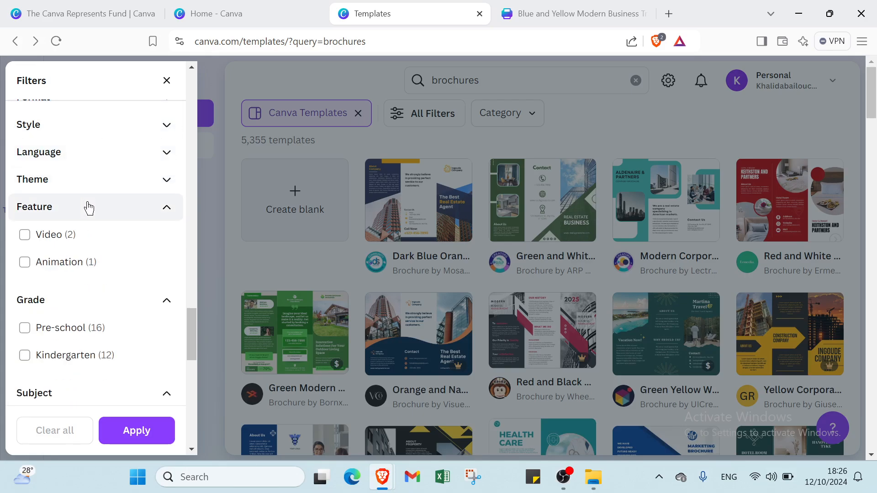
{"action": "left_click", "coordinate": [88, 208]}
{"action": "left_click", "coordinate": [83, 234]}
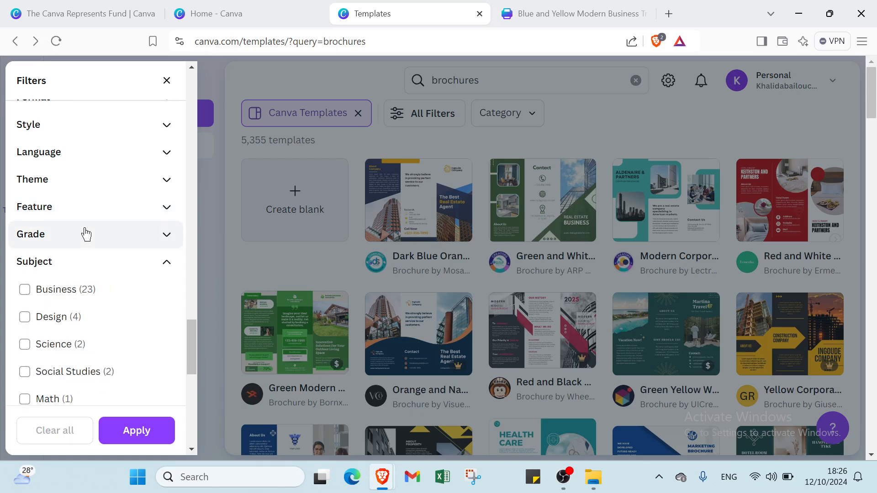
- Collapse the Subject and Topic filters, review the Price and Color options with Free selected, and close the filters without applying
{"action": "left_click", "coordinate": [84, 261]}
{"action": "left_click", "coordinate": [71, 290]}
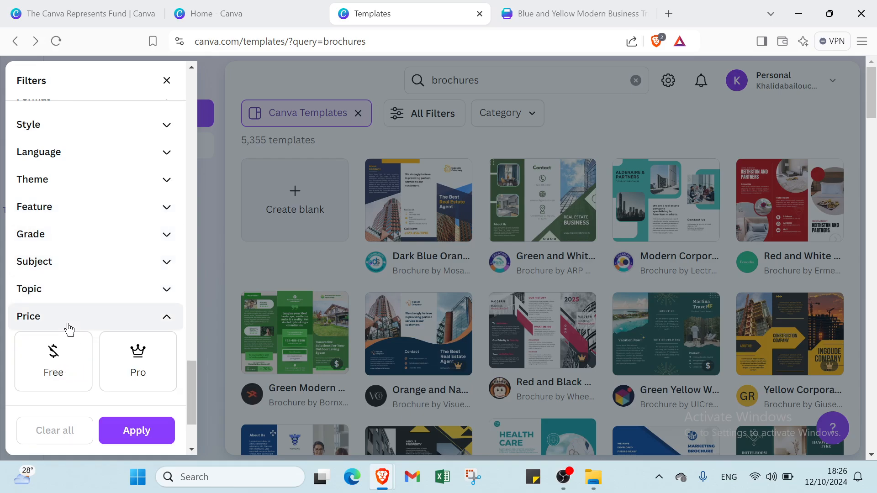
{"action": "left_click", "coordinate": [70, 368]}
{"action": "scroll", "coordinate": [106, 347], "scroll_direction": "down", "scroll_amount": 3}
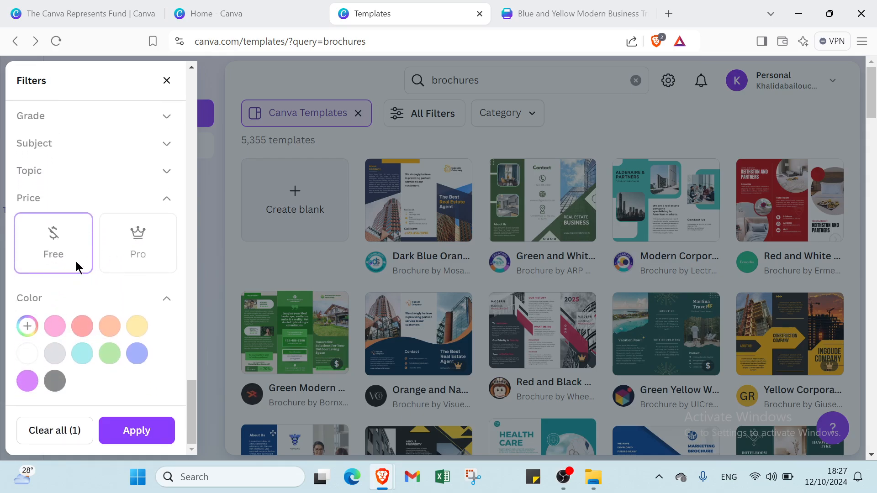
{"action": "left_click", "coordinate": [57, 310]}
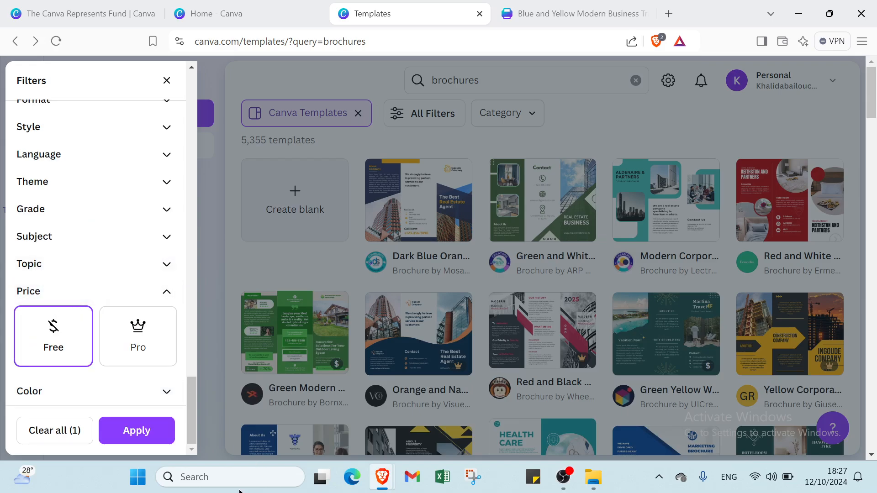
{"action": "left_click", "coordinate": [167, 81]}
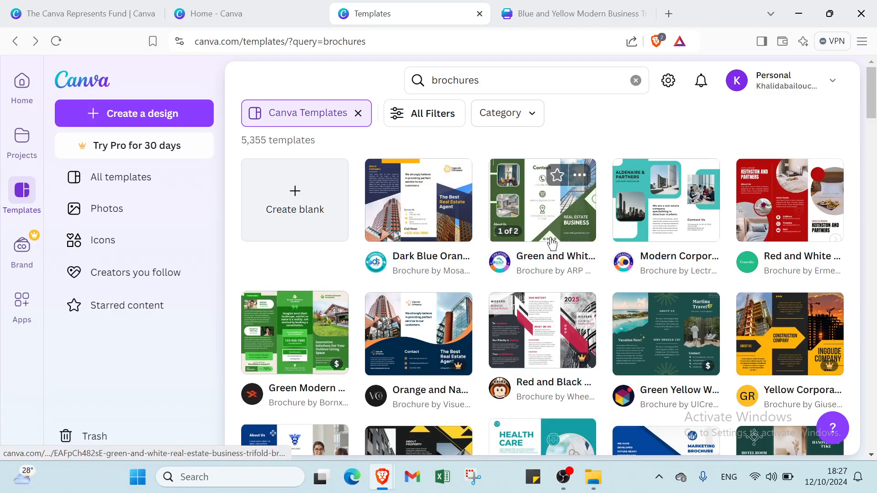
- Browse through the brochure template results and return to the start of the list
{"action": "scroll", "coordinate": [413, 252], "scroll_direction": "down", "scroll_amount": 3}
{"action": "scroll", "coordinate": [558, 178], "scroll_direction": "up", "scroll_amount": 3}
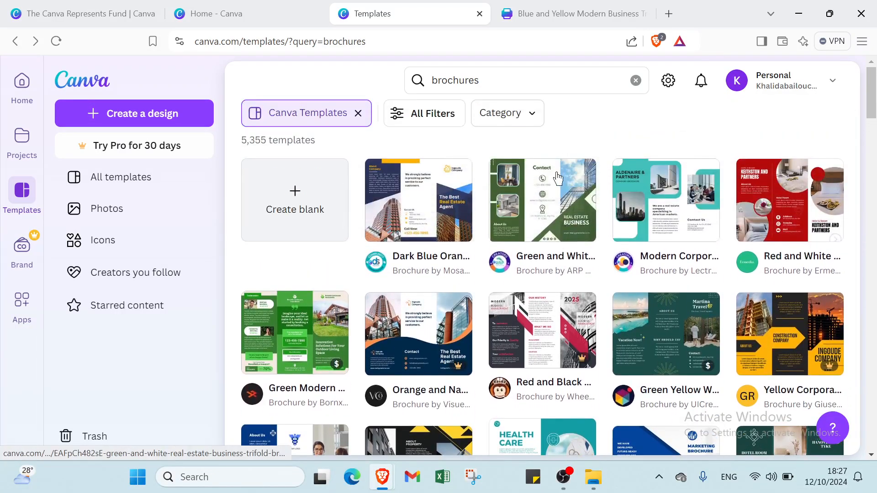
{"action": "scroll", "coordinate": [475, 246], "scroll_direction": "down", "scroll_amount": 10}
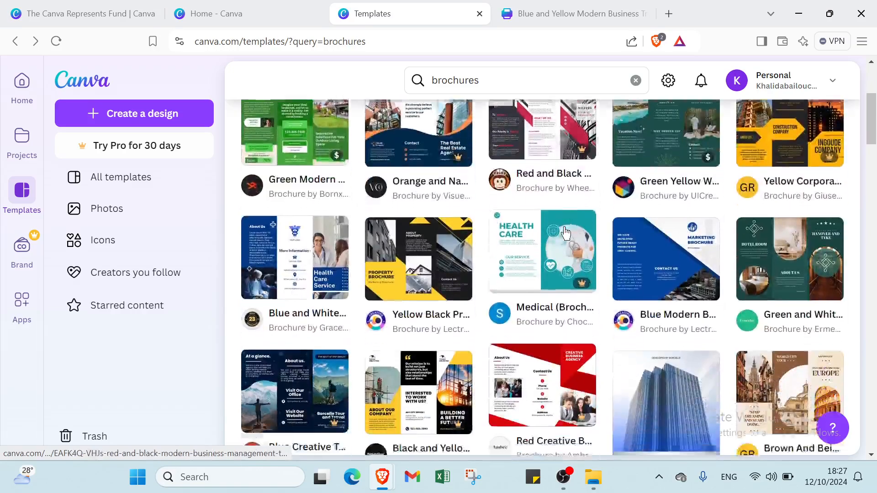
{"action": "scroll", "coordinate": [553, 201], "scroll_direction": "up", "scroll_amount": 4}
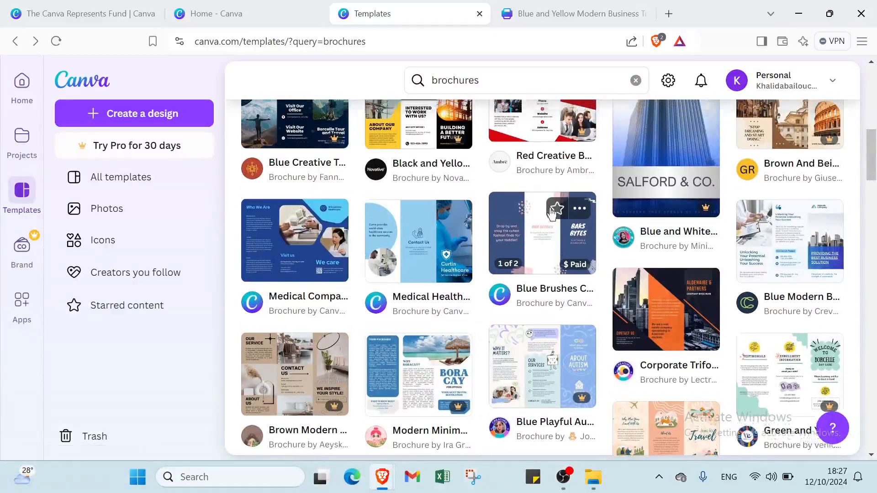
{"action": "scroll", "coordinate": [553, 213], "scroll_direction": "up", "scroll_amount": 7}
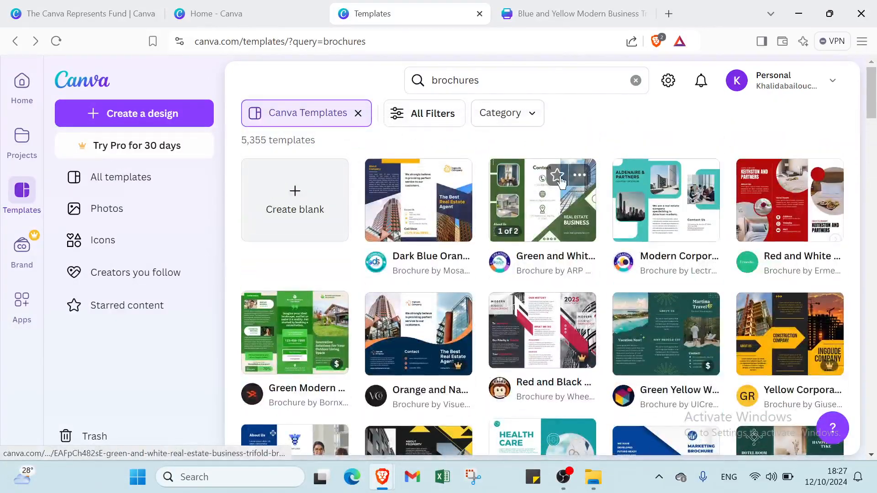
- Preview the Dark Blue Orange Modern Real Estate Marketing Brochure template from the brochure results and close its preview
{"action": "left_click", "coordinate": [570, 15]}
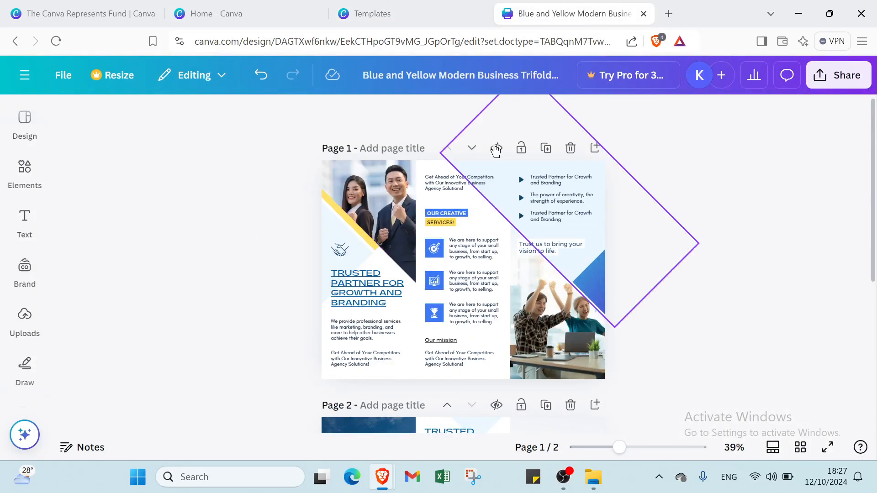
{"action": "left_click", "coordinate": [399, 6]}
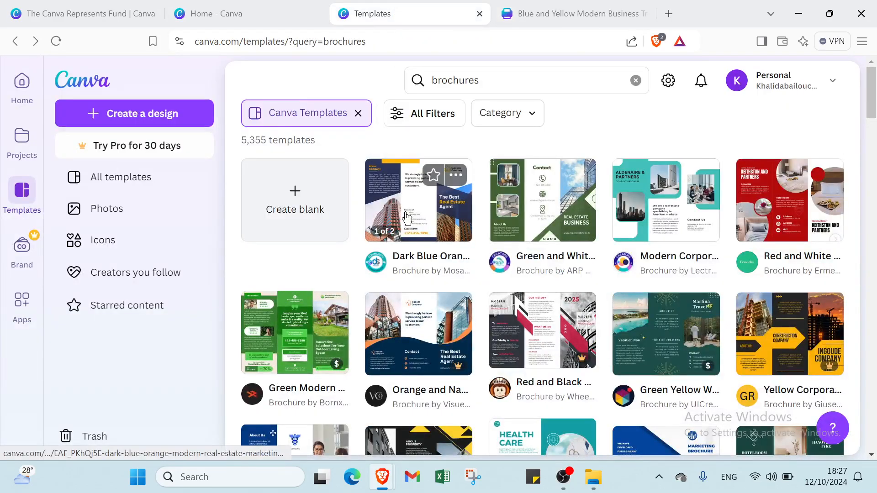
{"action": "left_click", "coordinate": [411, 215]}
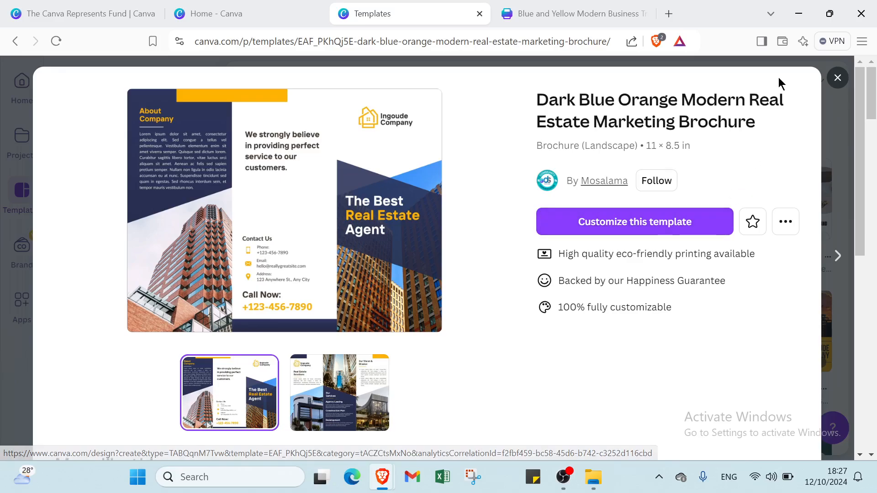
{"action": "left_click", "coordinate": [837, 77]}
- Switch to the open Blue and Yellow Modern Business Trifold design and look through its Design, Elements, Brand, Uploads and Draw tools
{"action": "left_click", "coordinate": [573, 15]}
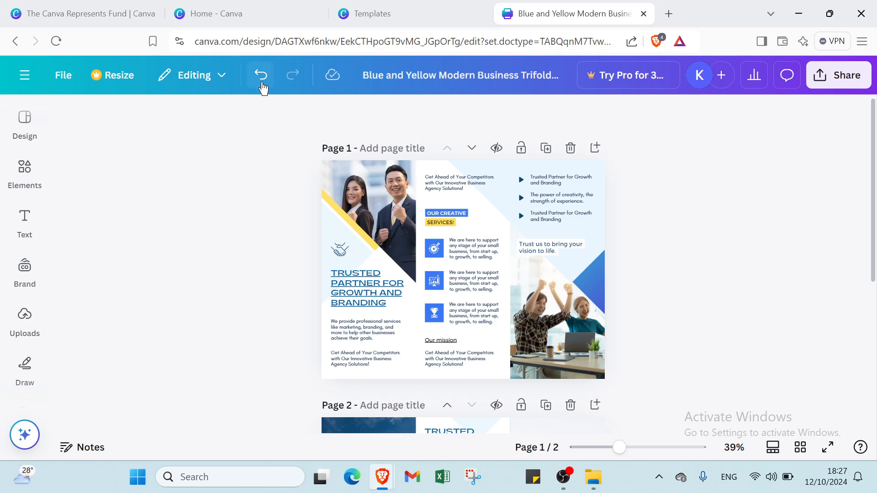
{"action": "left_click", "coordinate": [28, 121]}
{"action": "left_click", "coordinate": [26, 184]}
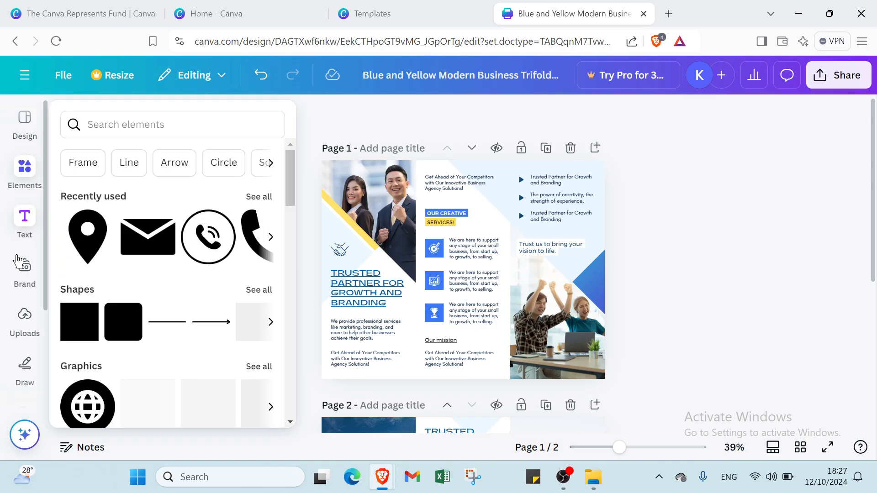
{"action": "left_click", "coordinate": [24, 281]}
{"action": "left_click", "coordinate": [23, 320]}
{"action": "left_click", "coordinate": [22, 378]}
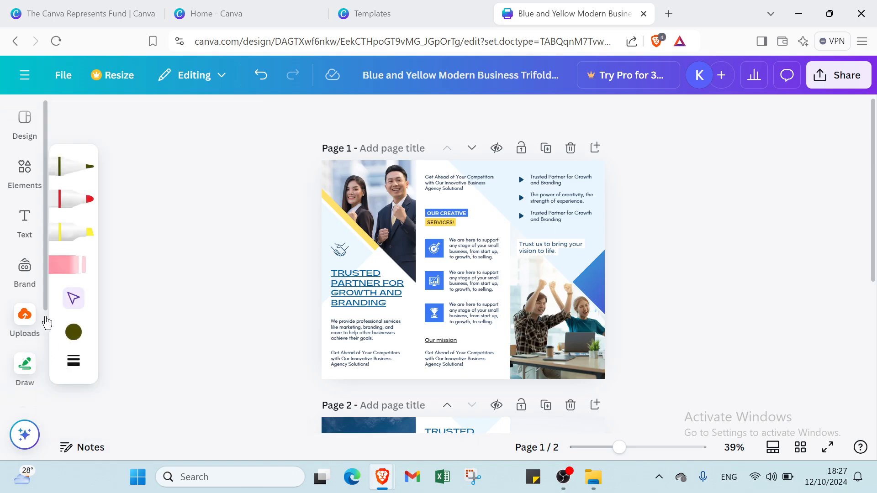
{"action": "left_click", "coordinate": [25, 174]}
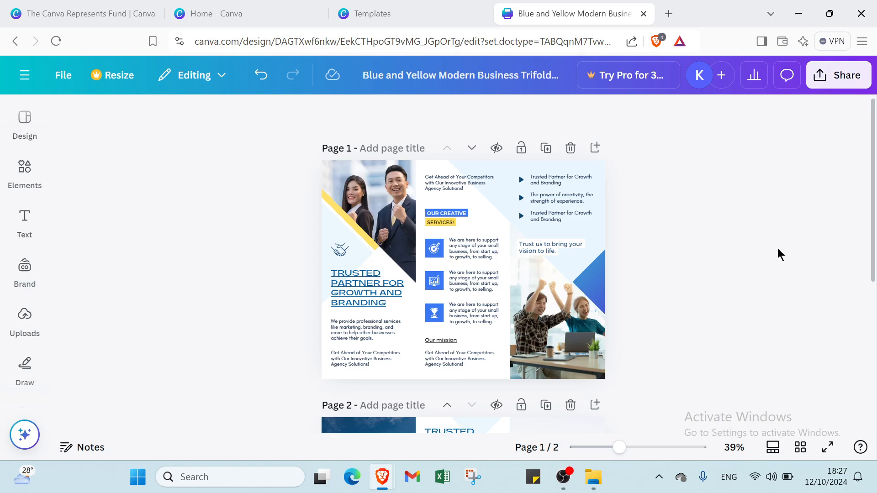
- Replace the photo of the two business people on page 1 with a colour fill, trying several document colours and choosing the light grey-green photo colour
{"action": "left_click", "coordinate": [339, 184]}
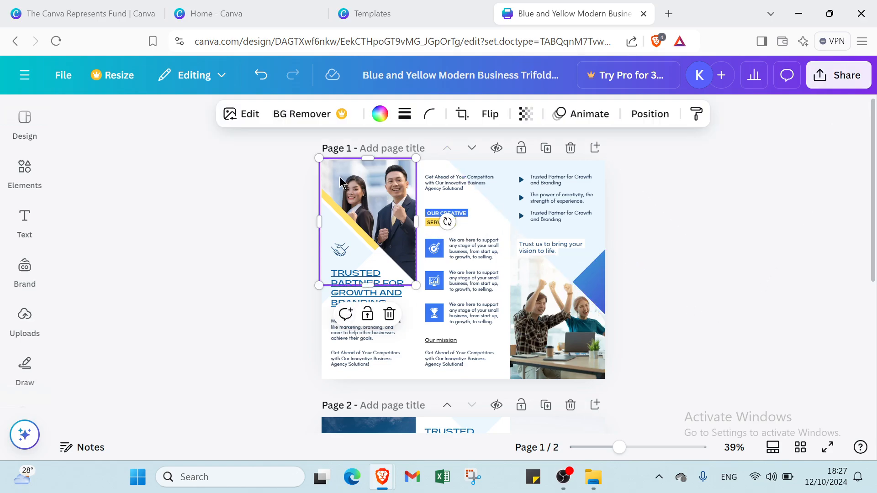
{"action": "left_click", "coordinate": [380, 114]}
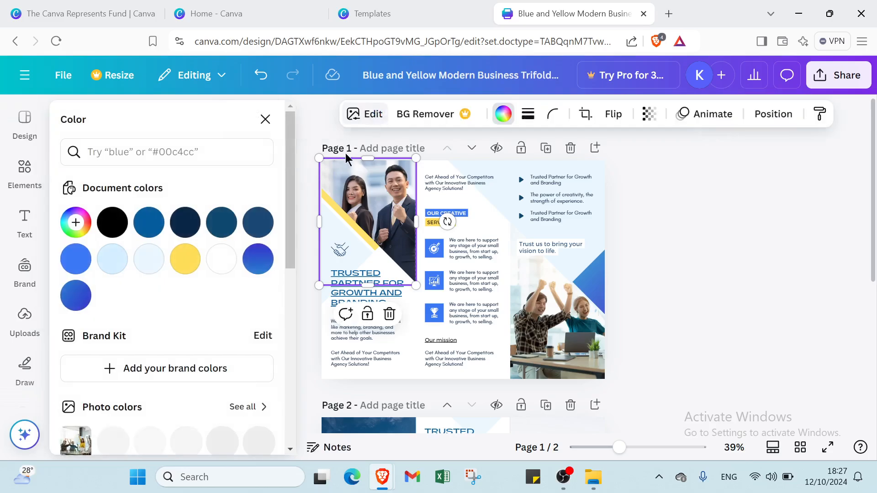
{"action": "left_click", "coordinate": [222, 223]}
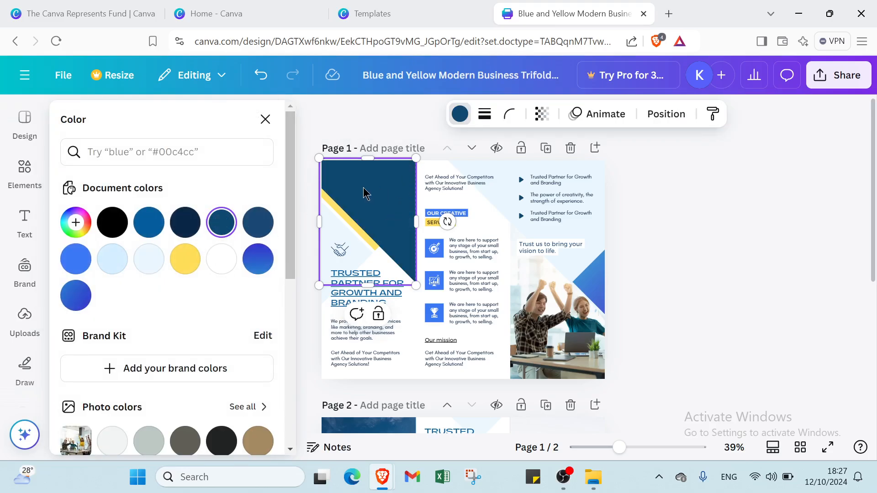
{"action": "left_click", "coordinate": [112, 222]}
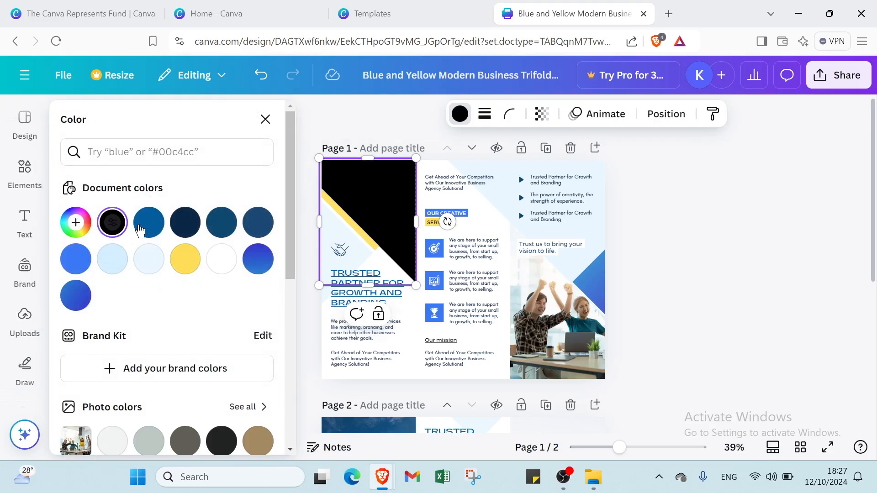
{"action": "left_click", "coordinate": [142, 229]}
{"action": "left_click", "coordinate": [149, 259]}
{"action": "left_click", "coordinate": [112, 259]}
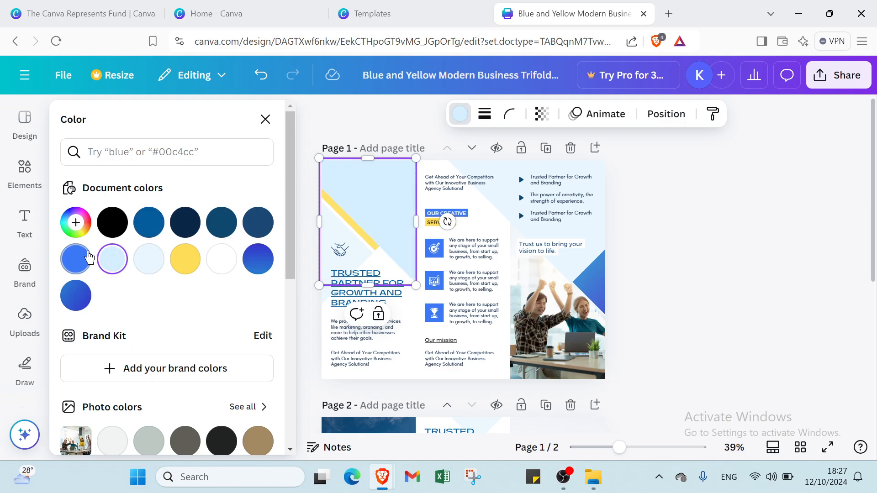
{"action": "left_click", "coordinate": [87, 258]}
{"action": "left_click", "coordinate": [75, 296]}
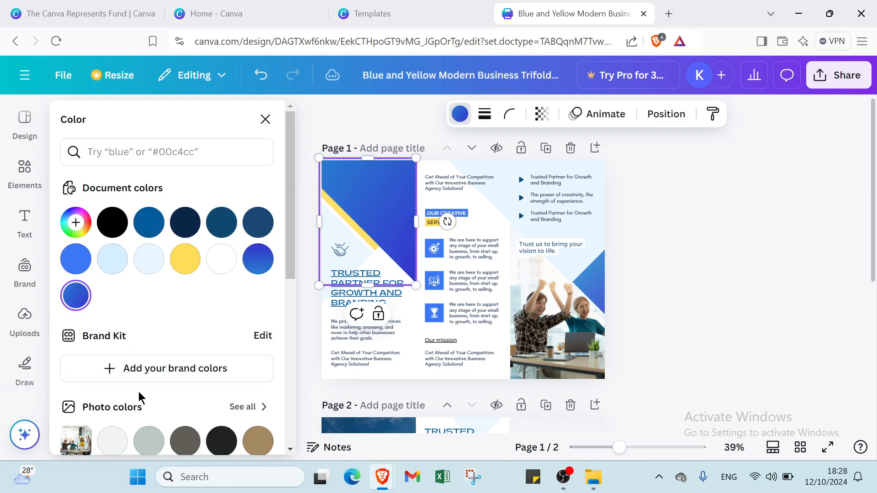
{"action": "left_click", "coordinate": [148, 433]}
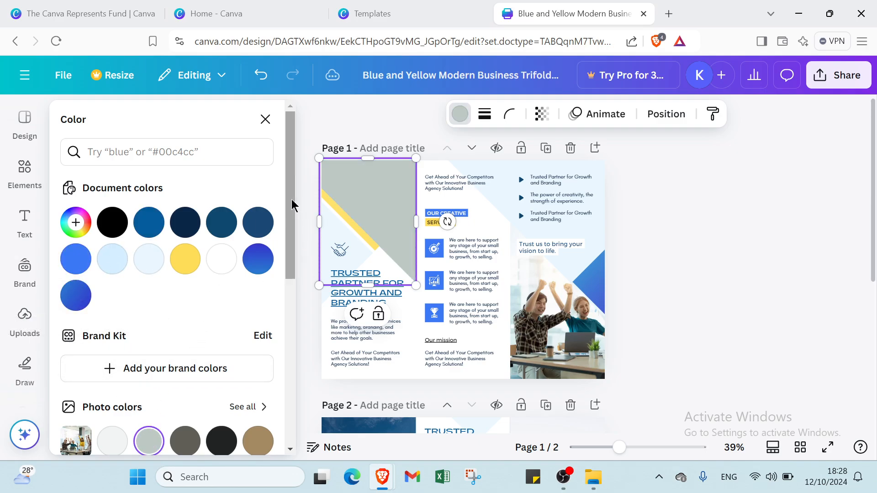
{"action": "left_click", "coordinate": [265, 119]}
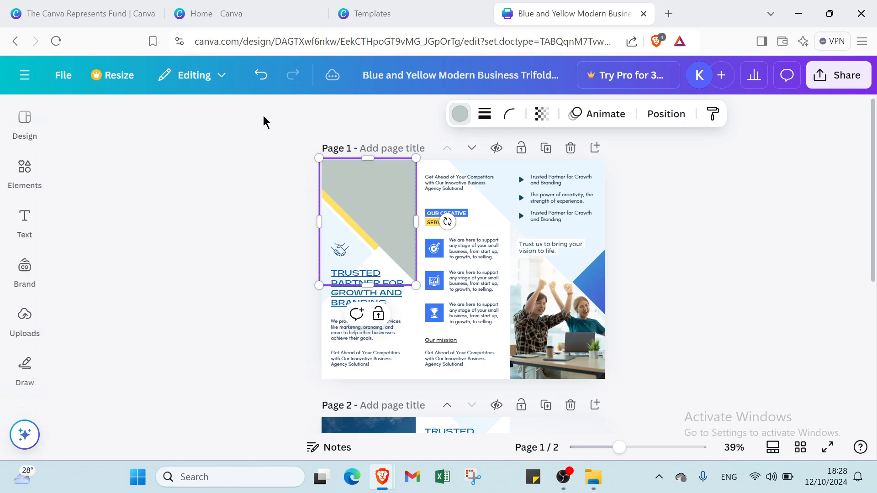
- Browse the Elements library through its shapes, graphics, AI image generator, stickers, photos, audio, charts and tables
{"action": "left_click", "coordinate": [25, 173]}
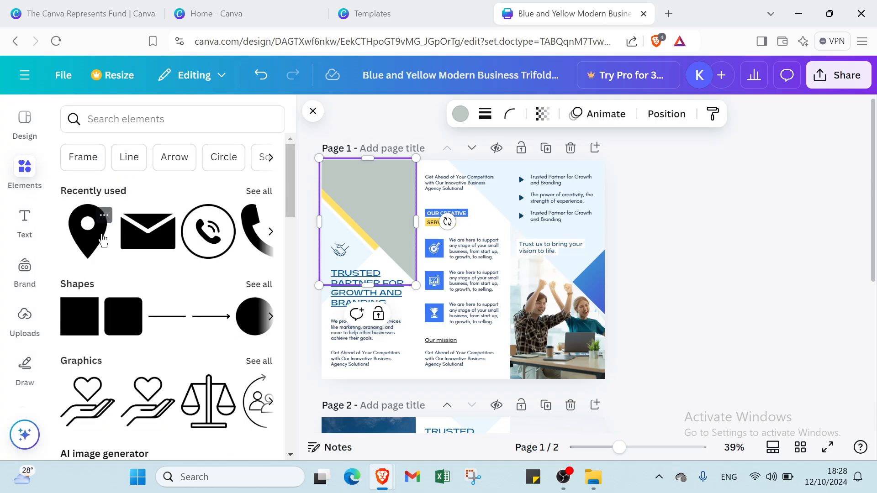
{"action": "scroll", "coordinate": [142, 260], "scroll_direction": "down", "scroll_amount": 2}
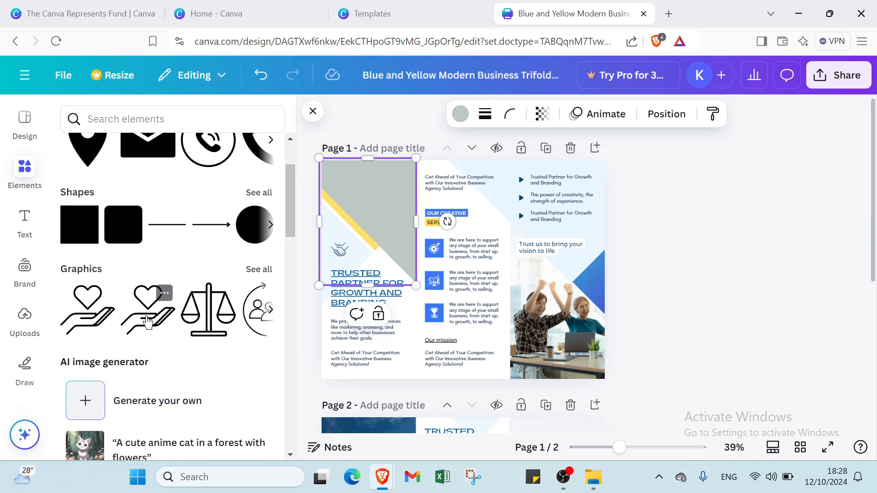
{"action": "scroll", "coordinate": [71, 269], "scroll_direction": "down", "scroll_amount": 2}
{"action": "scroll", "coordinate": [157, 327], "scroll_direction": "down", "scroll_amount": 9}
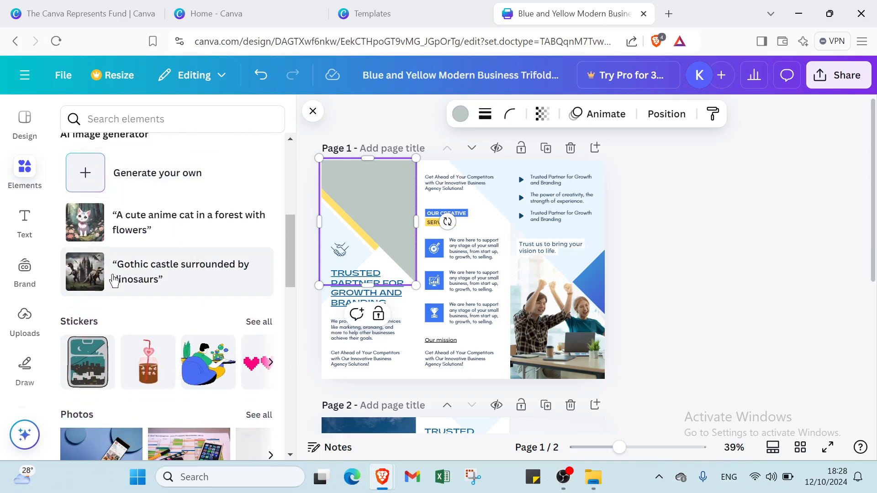
{"action": "scroll", "coordinate": [141, 293], "scroll_direction": "down", "scroll_amount": 1}
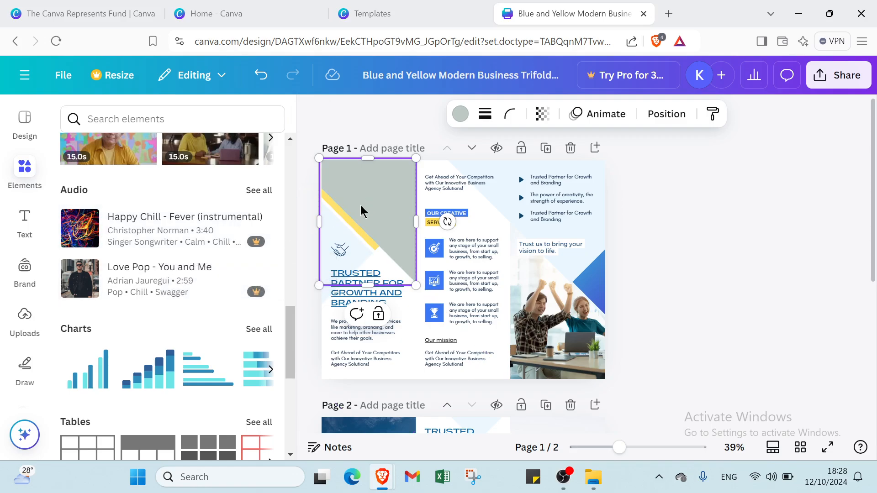
- Examine the upload options, opening and cancelling the file picker and checking the Images, Videos and Audio categories
{"action": "left_click", "coordinate": [20, 322]}
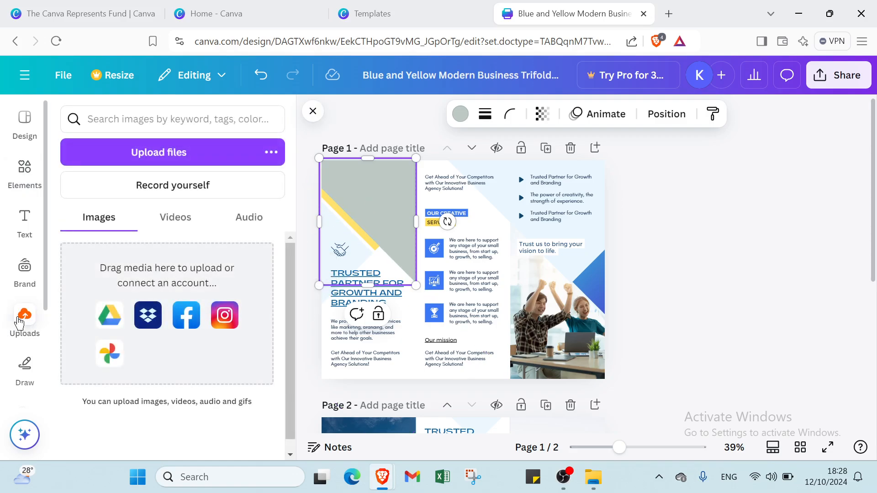
{"action": "left_click", "coordinate": [195, 161]}
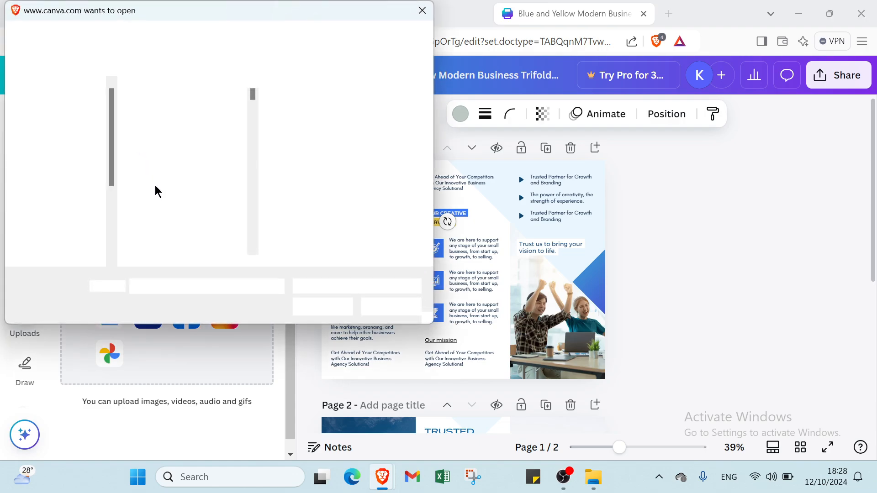
{"action": "left_click", "coordinate": [420, 10]}
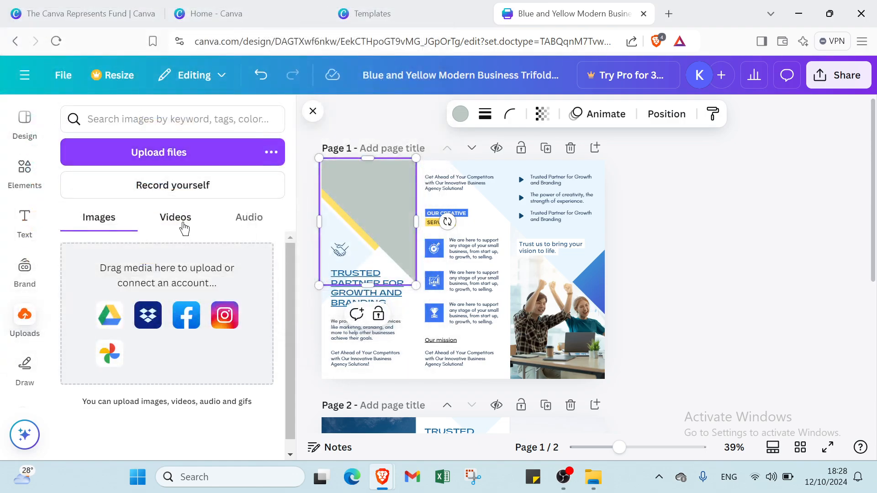
{"action": "left_click", "coordinate": [184, 224]}
{"action": "left_click", "coordinate": [244, 218]}
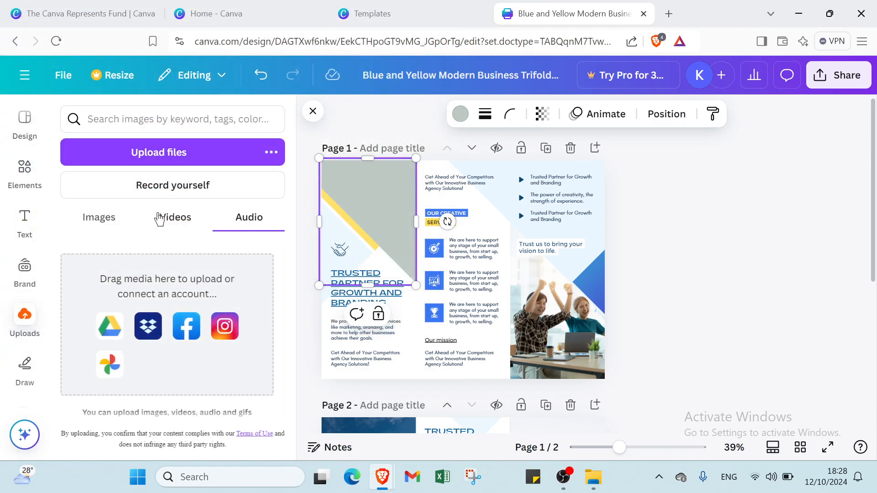
{"action": "left_click", "coordinate": [113, 217]}
{"action": "left_click", "coordinate": [244, 218]}
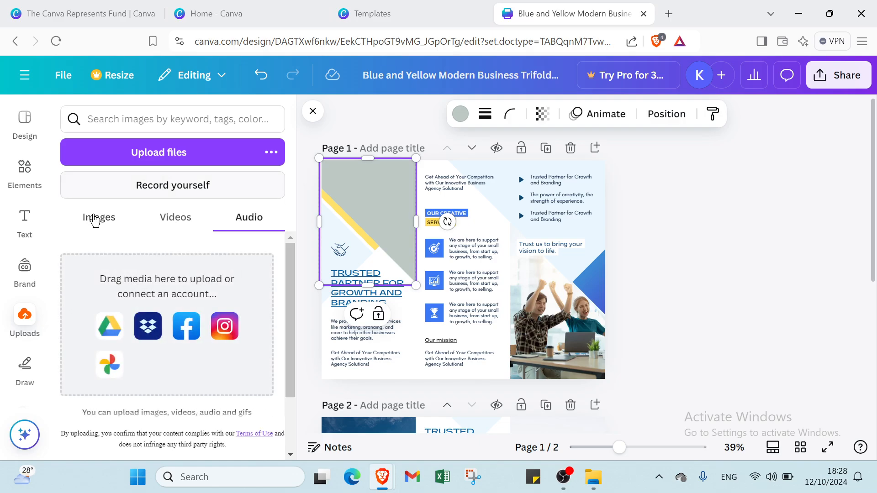
- Browse the text styles, add the "Five Tips for Great Skin" font combination to page 1, shrink it to about size 21.7, and delete it
{"action": "left_click", "coordinate": [25, 219]}
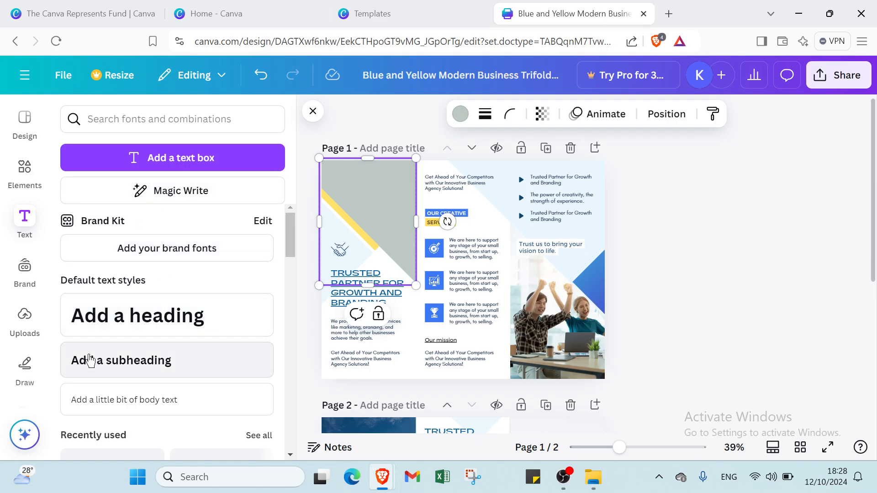
{"action": "scroll", "coordinate": [90, 361], "scroll_direction": "down", "scroll_amount": 2}
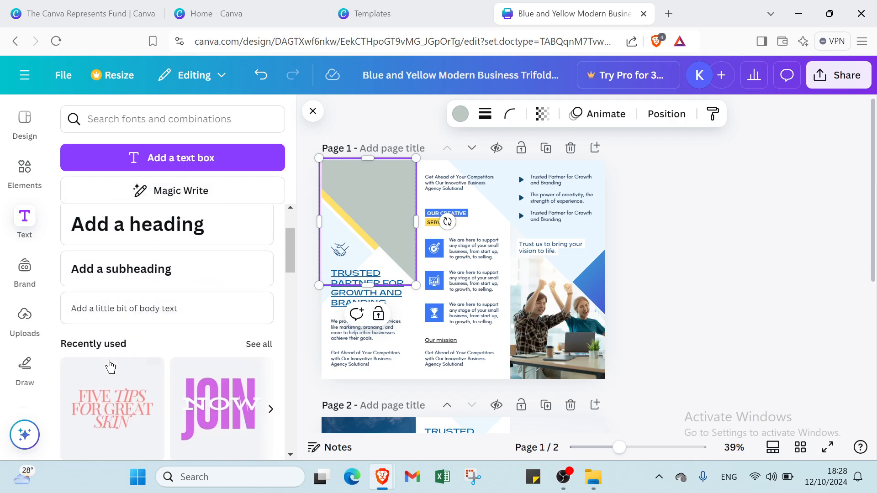
{"action": "scroll", "coordinate": [96, 306], "scroll_direction": "down", "scroll_amount": 6}
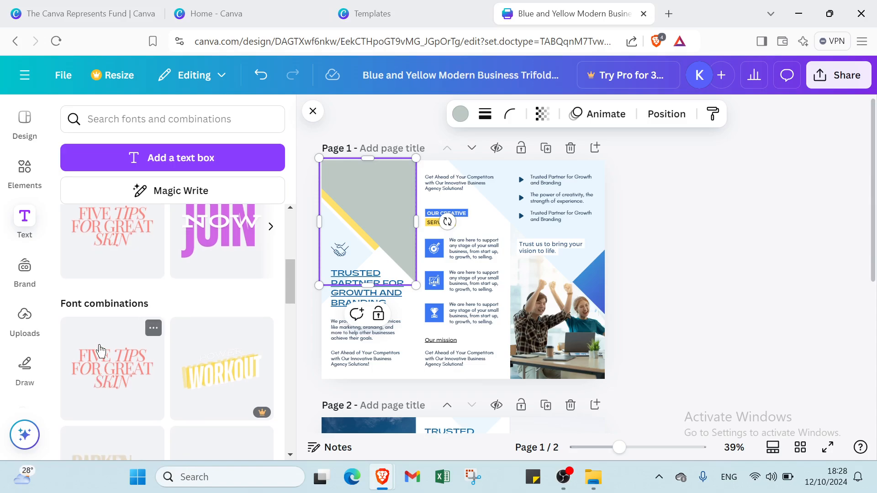
{"action": "left_click", "coordinate": [115, 243]}
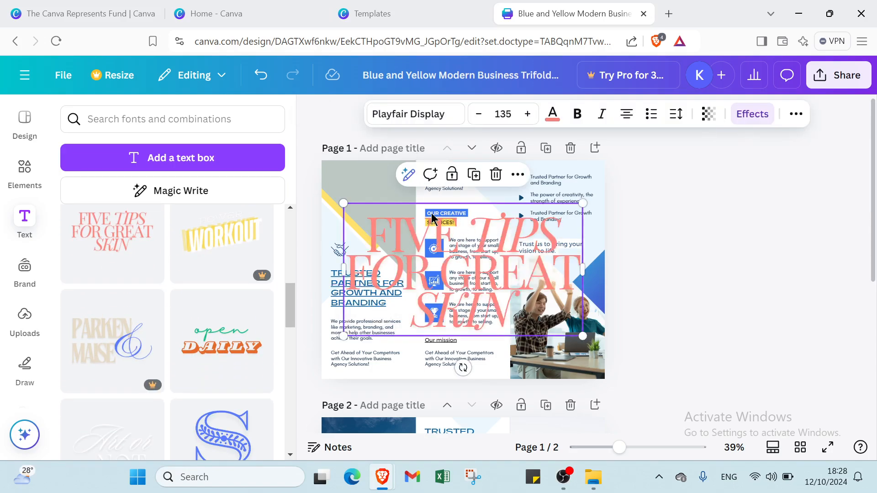
{"action": "left_click_drag", "start_coordinate": [341, 206], "coordinate": [553, 292]}
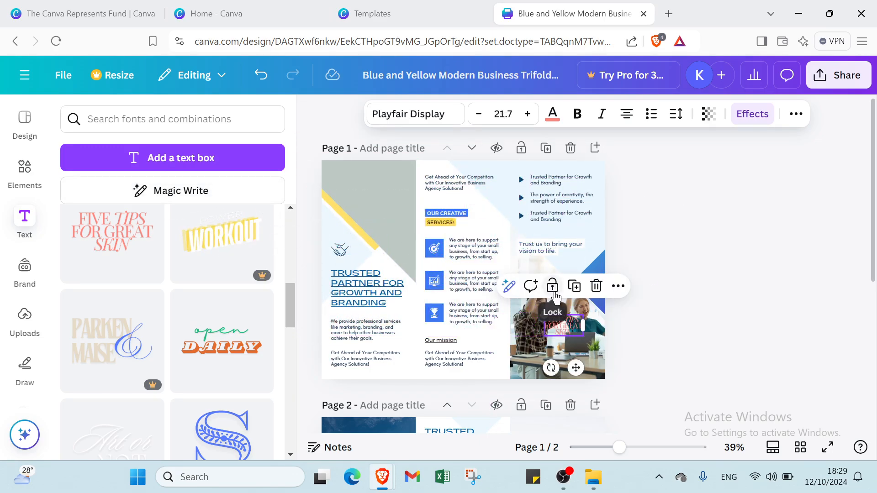
{"action": "left_click", "coordinate": [596, 286]}
- Examine the comment box and its emoji picker for the photo of the cheering people on page 1, without posting a comment
{"action": "left_click", "coordinate": [564, 306]}
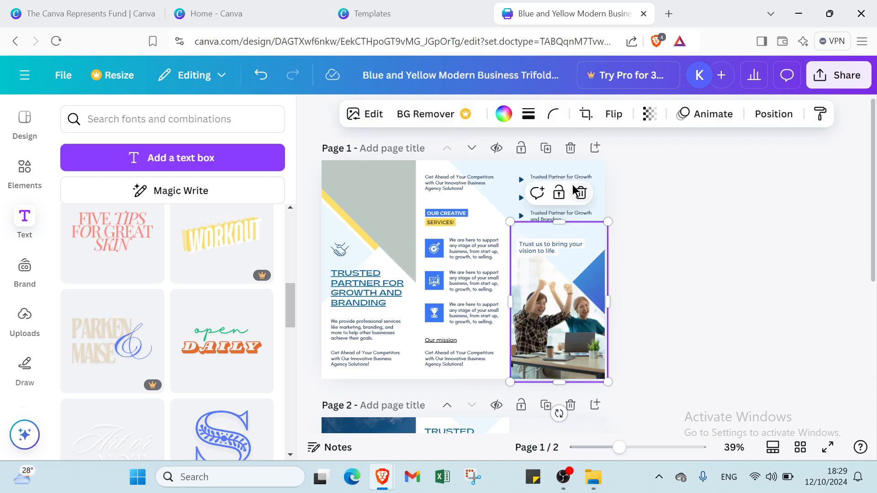
{"action": "left_click", "coordinate": [536, 194]}
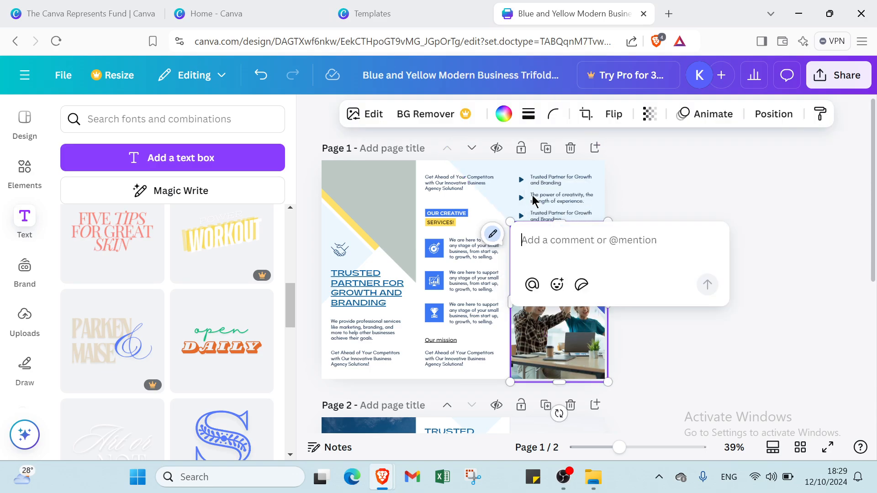
{"action": "left_click", "coordinate": [557, 285]}
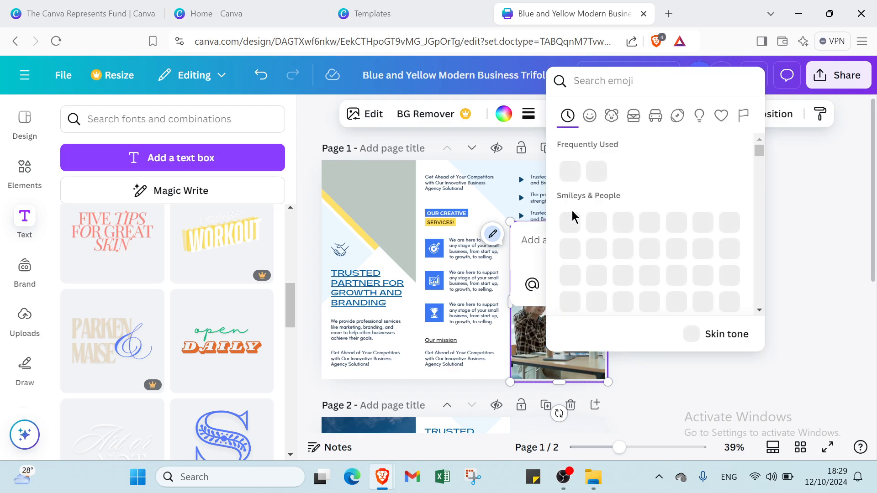
{"action": "left_click", "coordinate": [489, 202]}
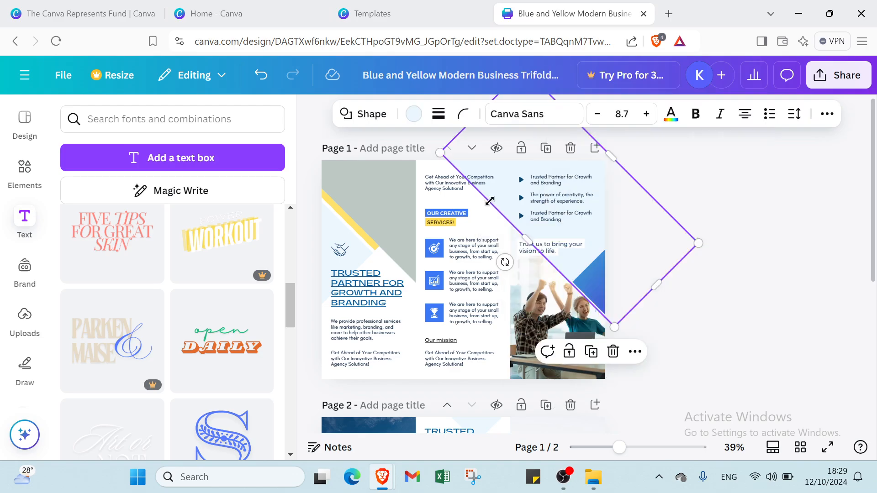
{"action": "left_click", "coordinate": [672, 371]}
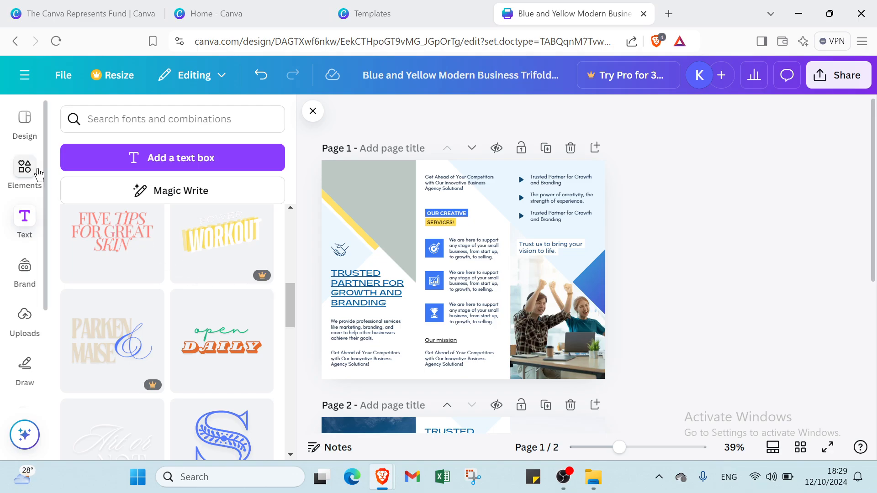
- Record a short test clip of yourself over page 1 from the upload options, delete the clip, and exit the recording studio
{"action": "left_click", "coordinate": [24, 119]}
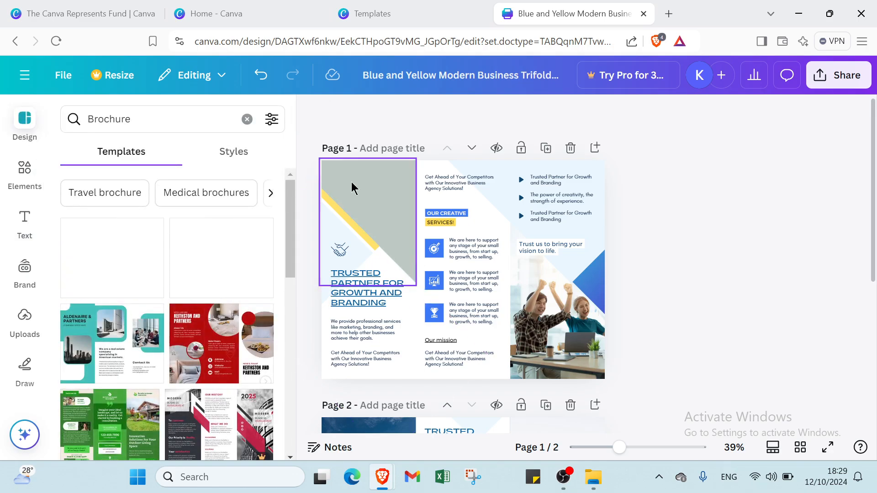
{"action": "left_click", "coordinate": [25, 338]}
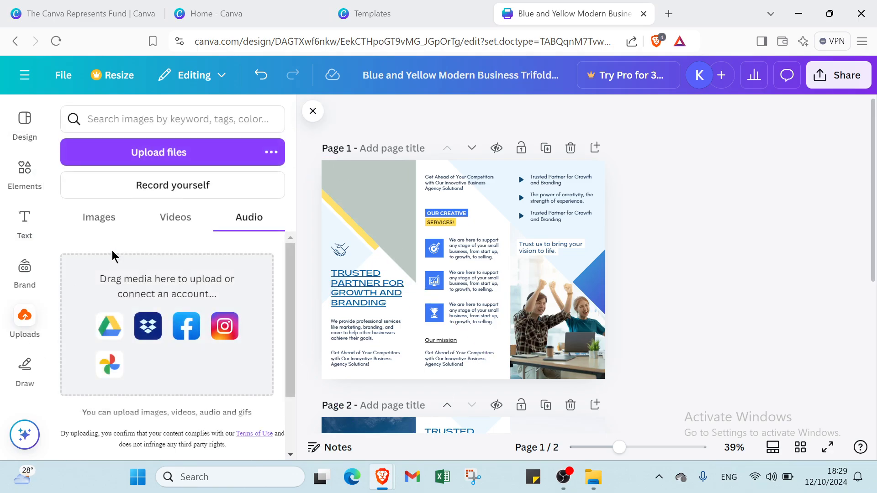
{"action": "left_click", "coordinate": [179, 185]}
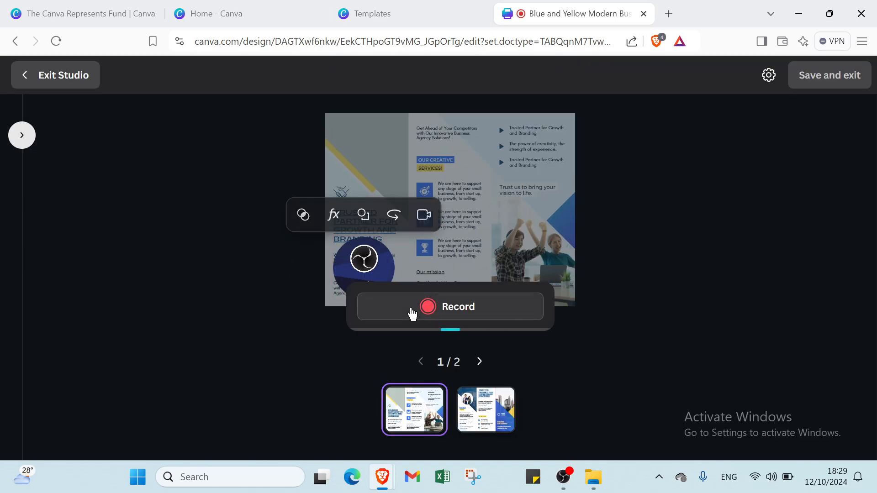
{"action": "left_click", "coordinate": [412, 314]}
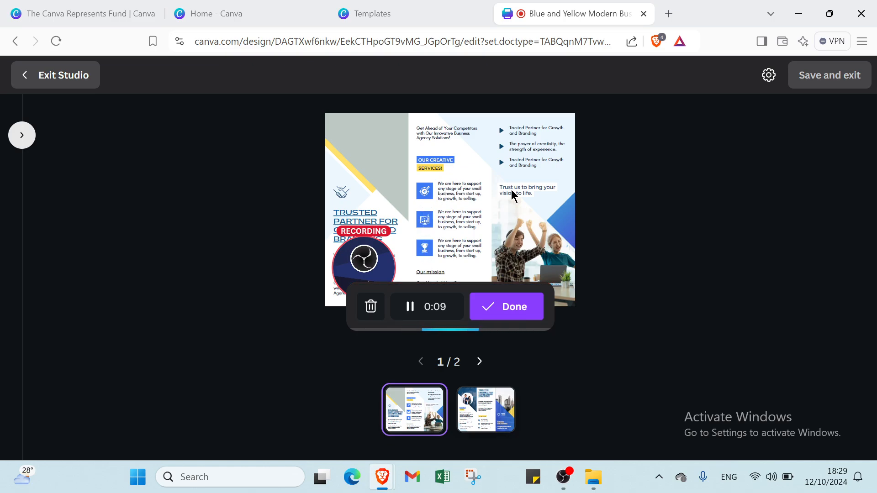
{"action": "left_click", "coordinate": [533, 307]}
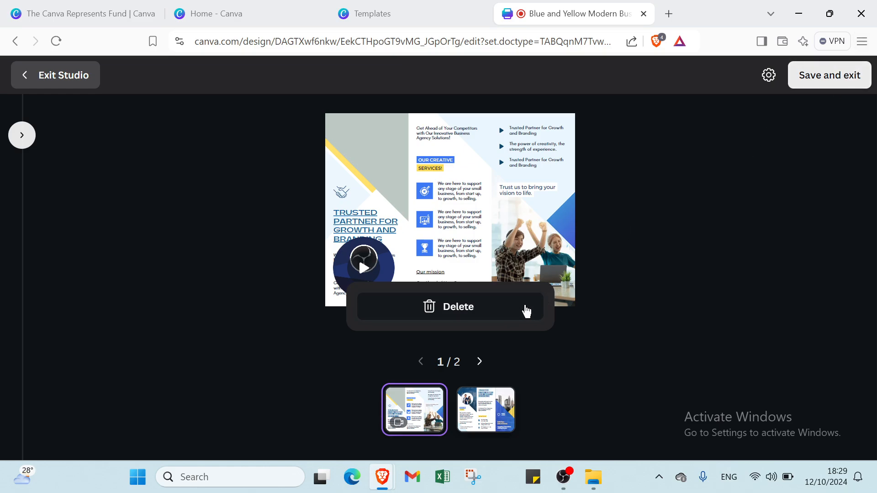
{"action": "left_click", "coordinate": [526, 311]}
{"action": "left_click", "coordinate": [568, 297]}
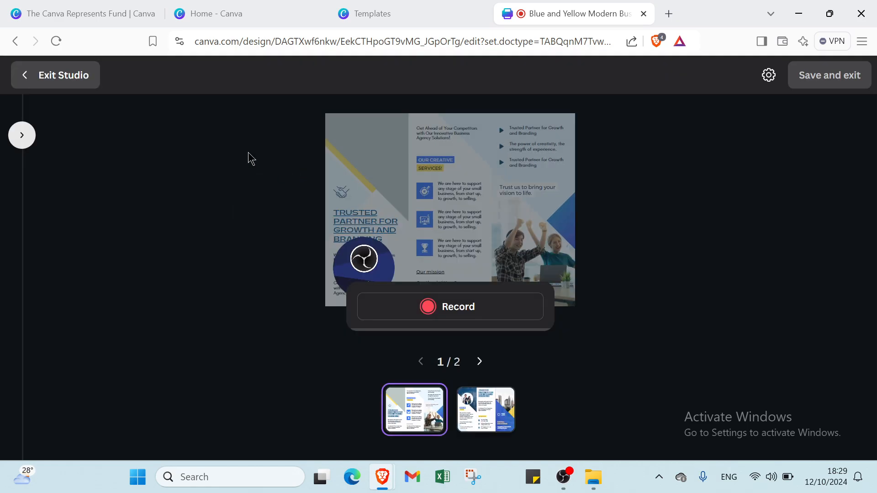
{"action": "left_click", "coordinate": [55, 87]}
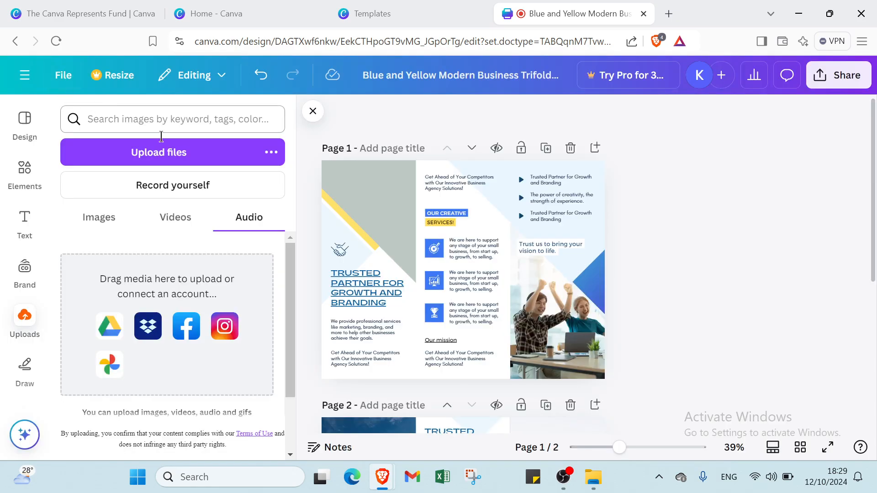
{"action": "left_click", "coordinate": [313, 113]}
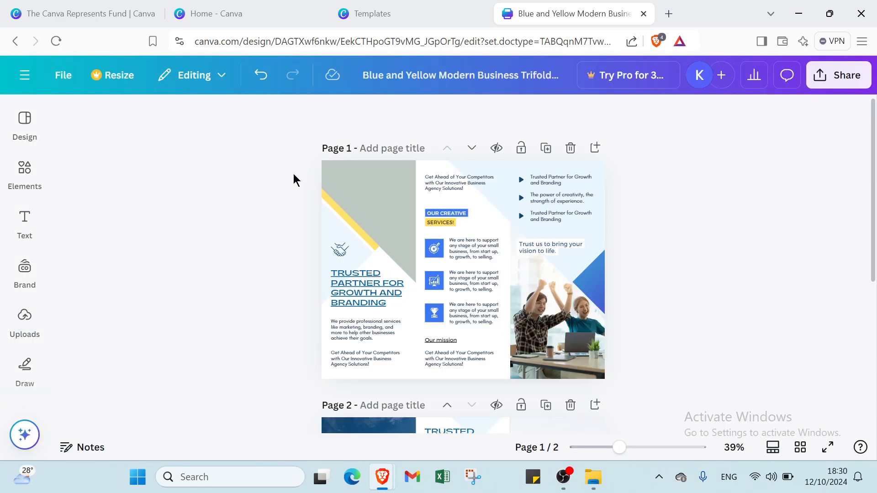
- Undo all edits to bring back the business-people photo, and move the city-skyline page below the other page
{"action": "left_click", "coordinate": [261, 75]}
{"action": "left_click", "coordinate": [261, 74]}
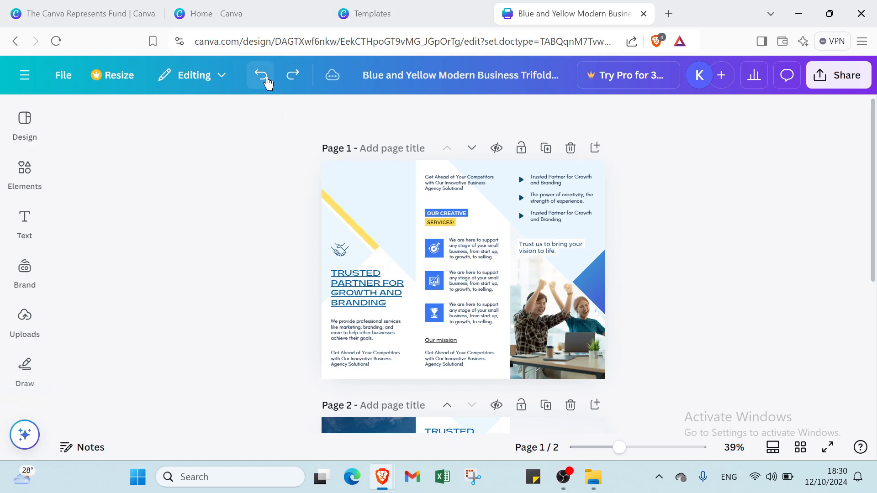
{"action": "left_click", "coordinate": [261, 75]}
{"action": "left_click", "coordinate": [263, 77]}
{"action": "left_click", "coordinate": [263, 77]}
{"action": "left_click", "coordinate": [263, 77]}
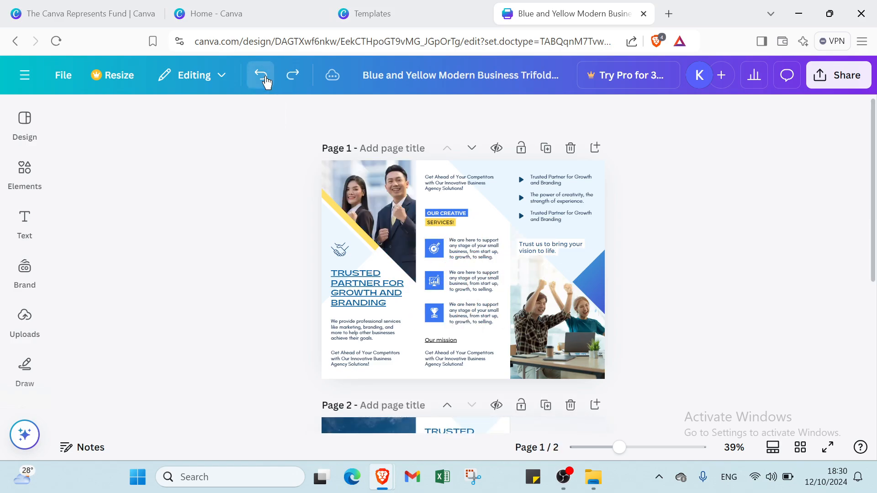
{"action": "left_click", "coordinate": [263, 77]}
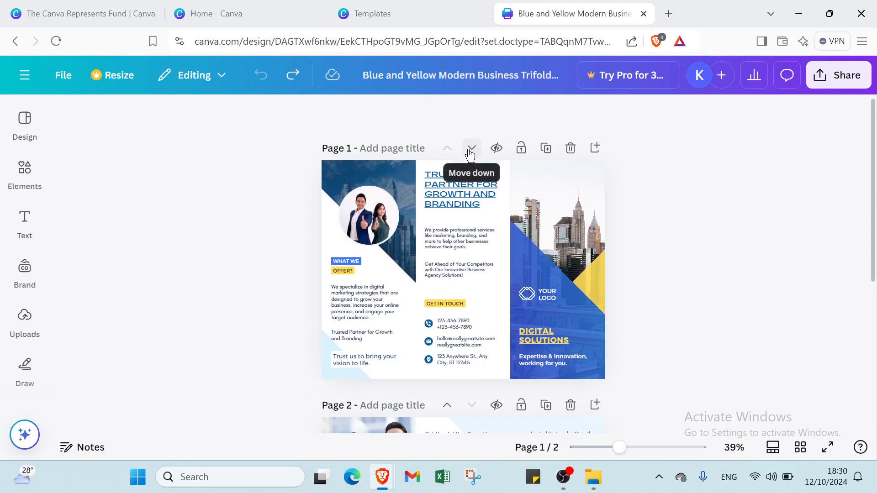
{"action": "left_click", "coordinate": [471, 150]}
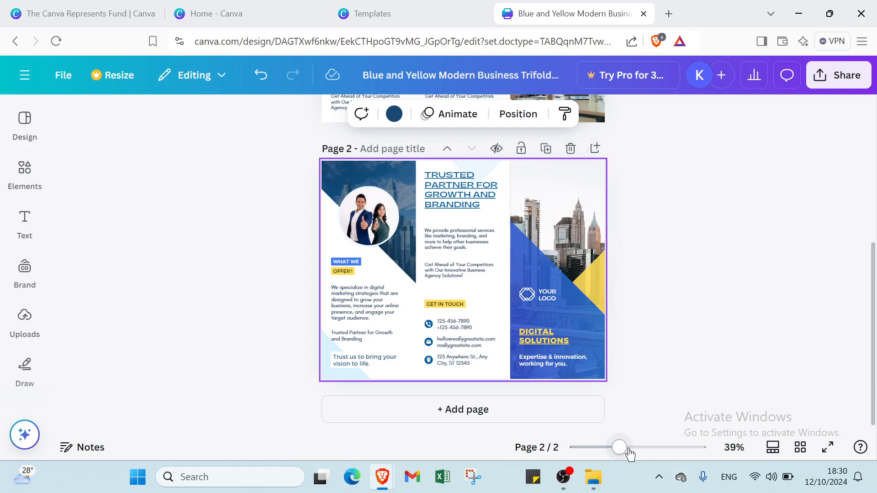
- Examine the brochure zoomed out to 22% and in thumbnail, grid and full-screen views, and return to scroll view
{"action": "left_click_drag", "start_coordinate": [629, 452], "coordinate": [601, 447]}
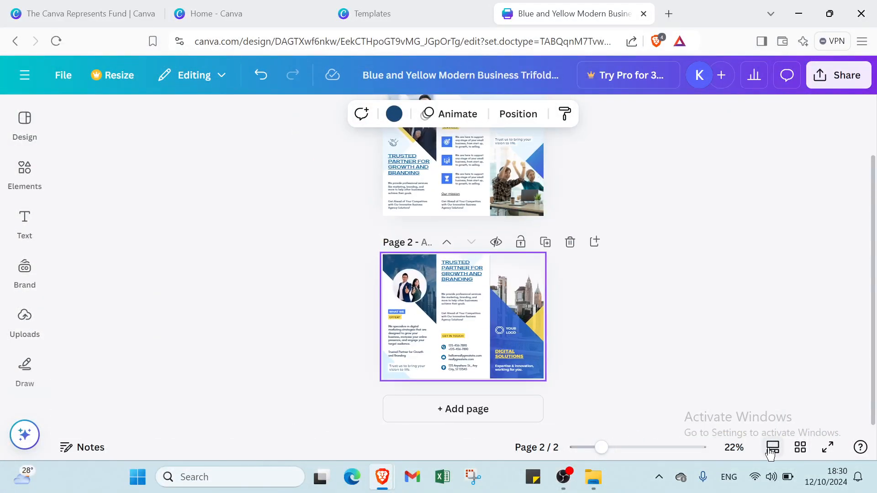
{"action": "left_click", "coordinate": [798, 450]}
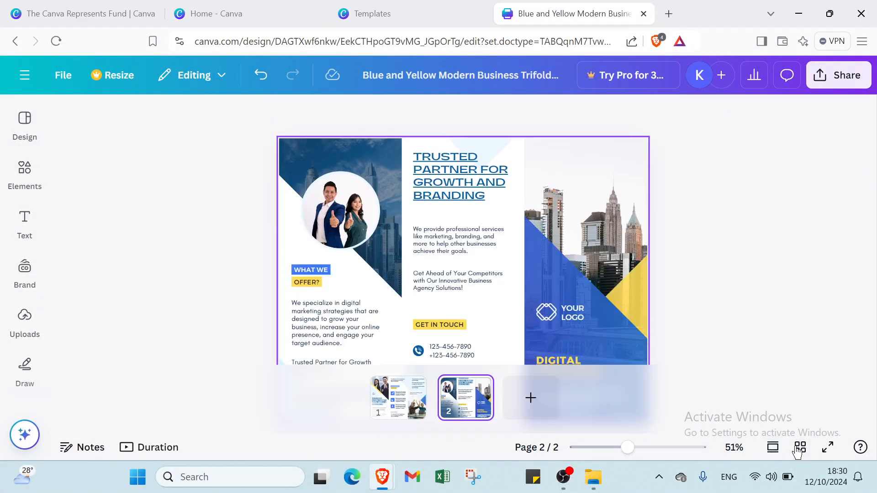
{"action": "left_click", "coordinate": [799, 448]}
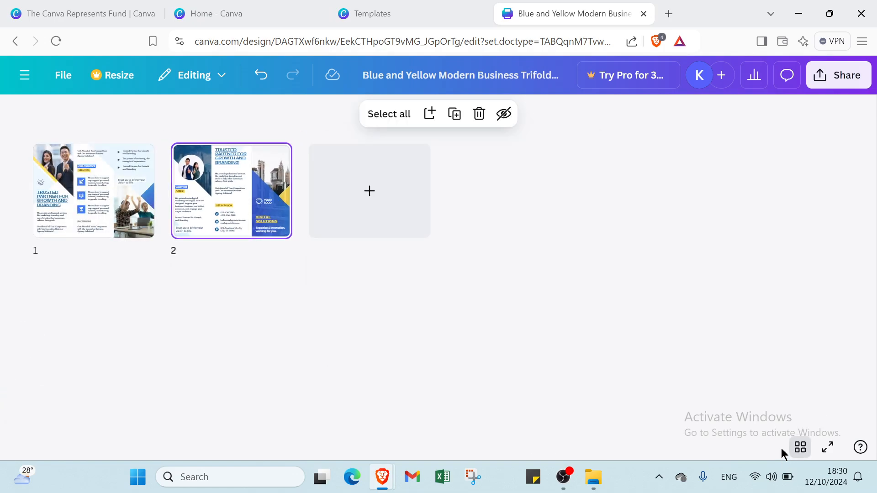
{"action": "left_click", "coordinate": [828, 448]}
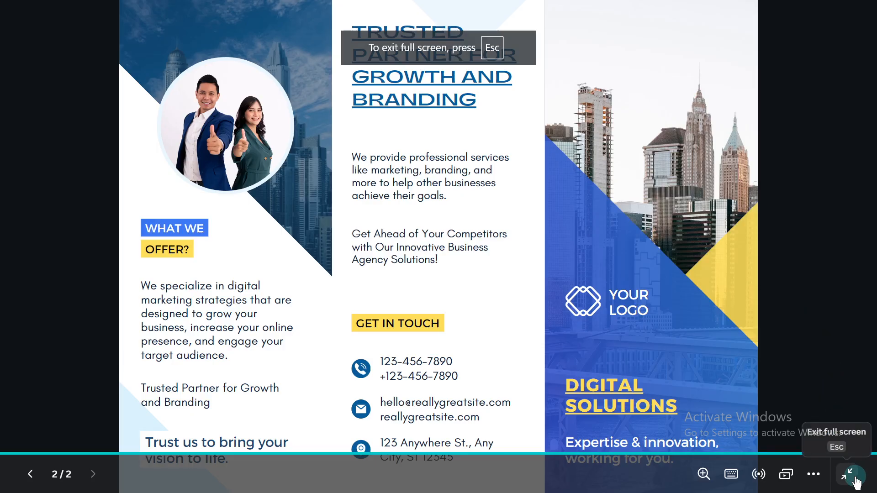
{"action": "left_click", "coordinate": [848, 473]}
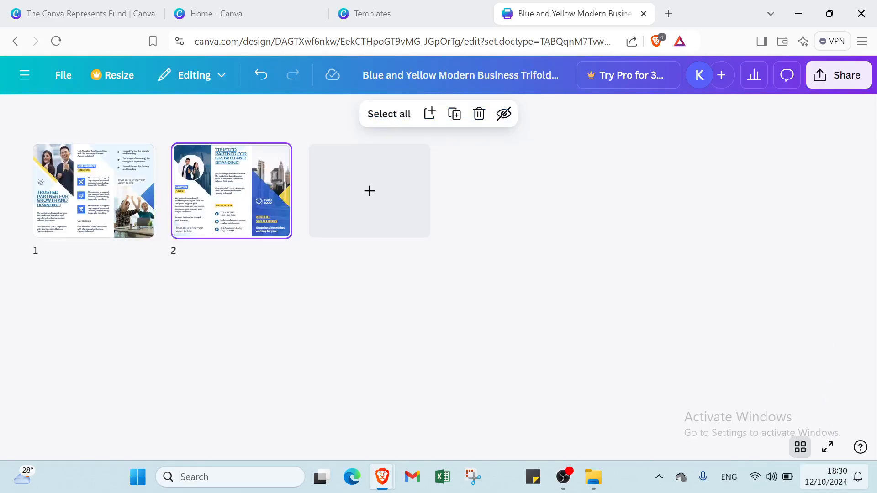
{"action": "left_click", "coordinate": [805, 450]}
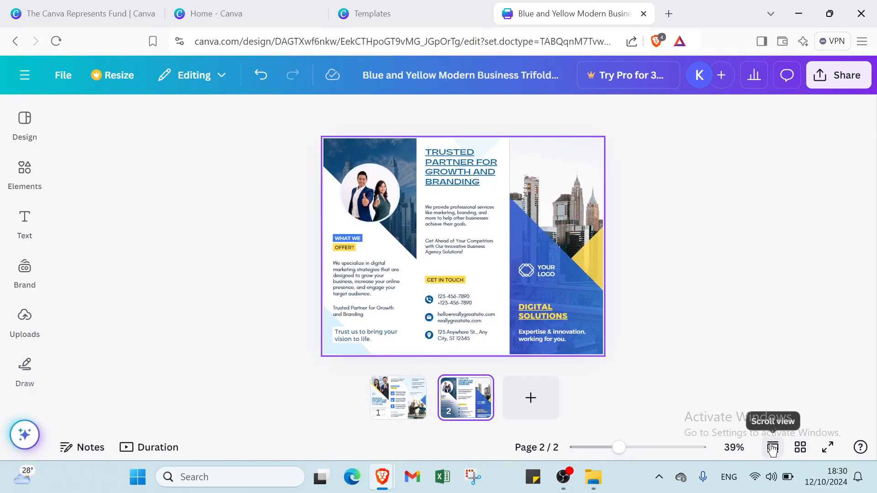
{"action": "left_click", "coordinate": [772, 447]}
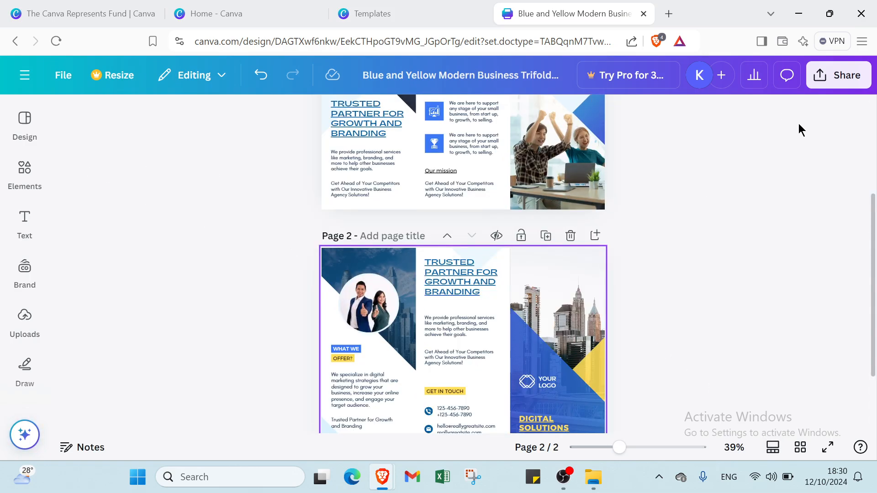
{"action": "scroll", "coordinate": [777, 131], "scroll_direction": "up", "scroll_amount": 3}
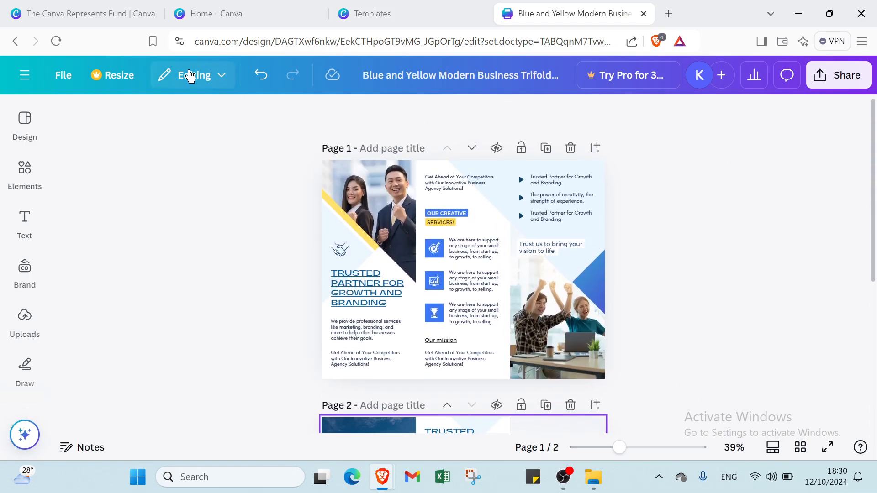
- Switch the design to Commenting mode and back to Editing mode
{"action": "left_click", "coordinate": [191, 77]}
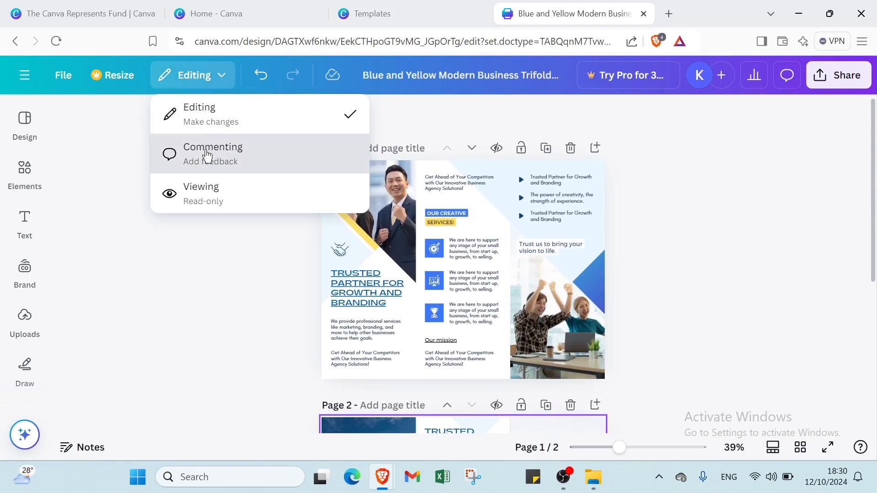
{"action": "left_click", "coordinate": [207, 155]}
{"action": "left_click", "coordinate": [189, 87]}
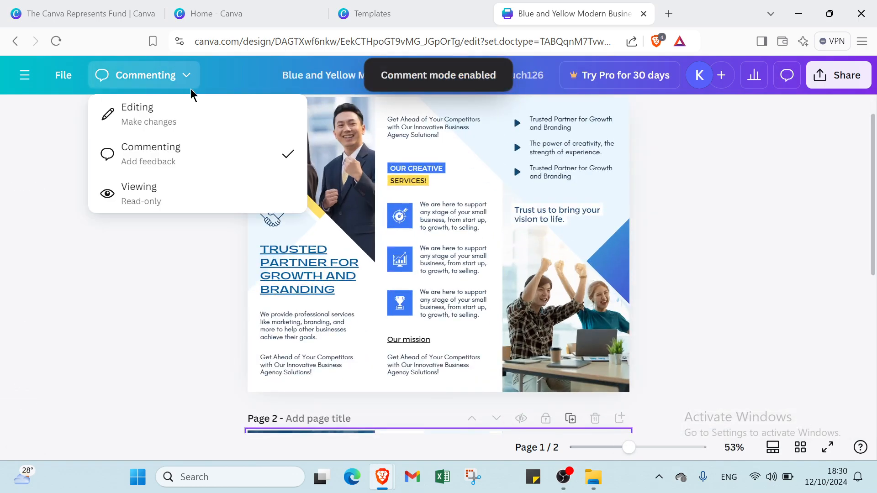
{"action": "left_click", "coordinate": [191, 121]}
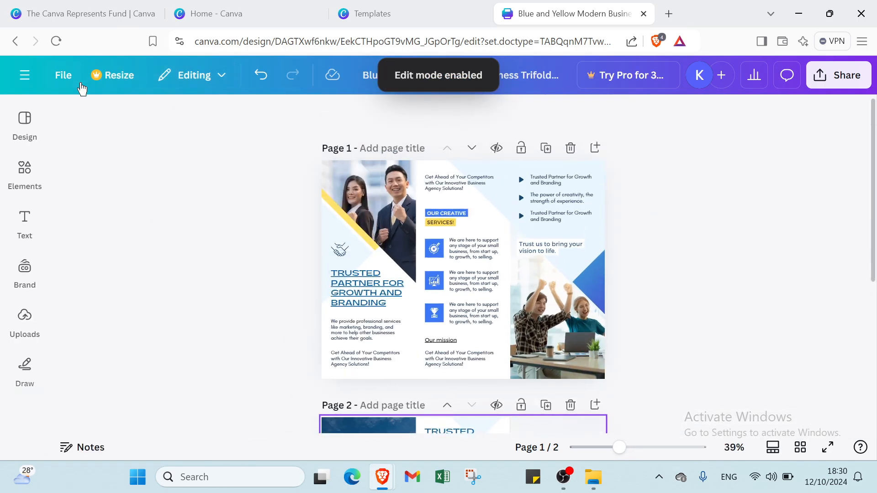
- Look through the brochure's file options, from creating a new design down to suggesting an improvement, and close them
{"action": "left_click", "coordinate": [118, 82]}
{"action": "left_click", "coordinate": [59, 95]}
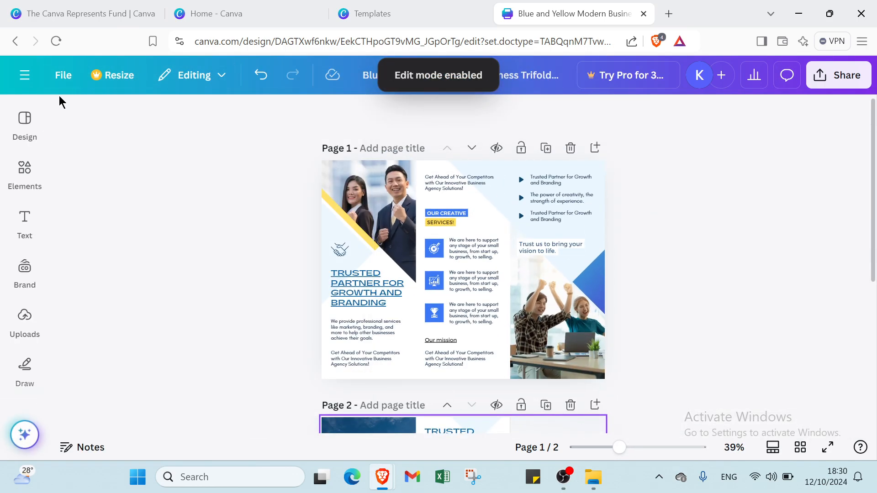
{"action": "left_click", "coordinate": [67, 80]}
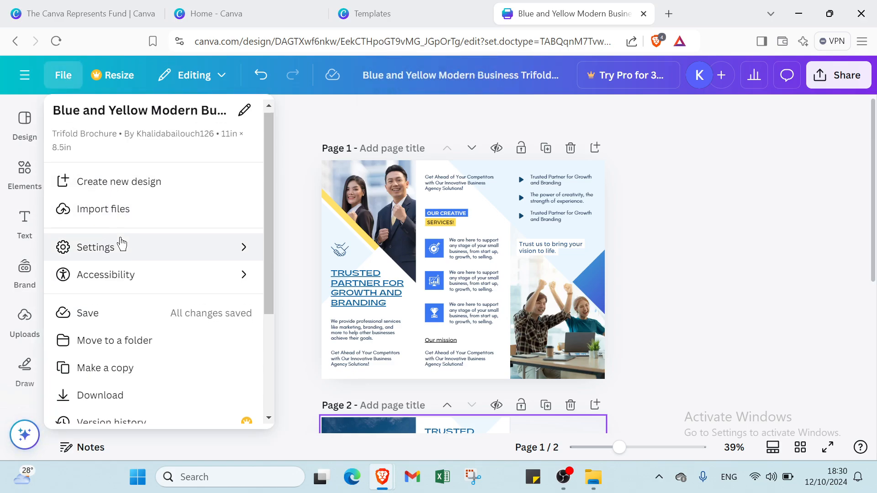
{"action": "scroll", "coordinate": [123, 230], "scroll_direction": "down", "scroll_amount": 3}
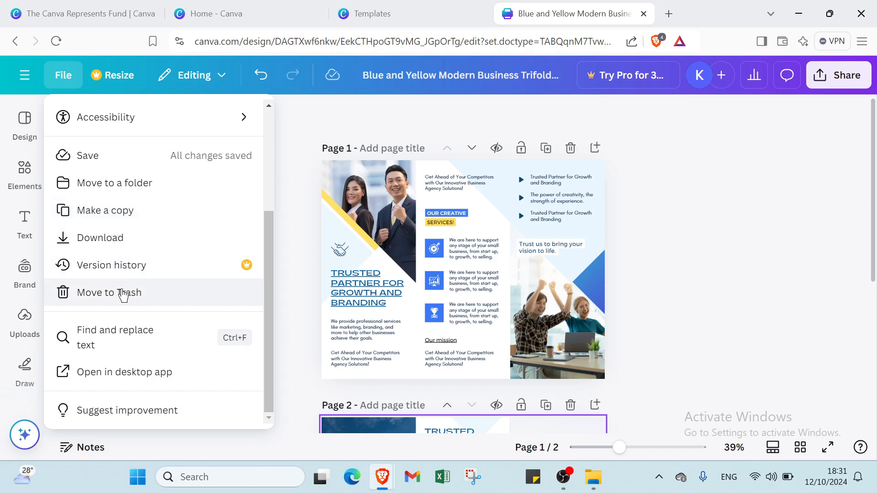
{"action": "scroll", "coordinate": [211, 310], "scroll_direction": "up", "scroll_amount": 3}
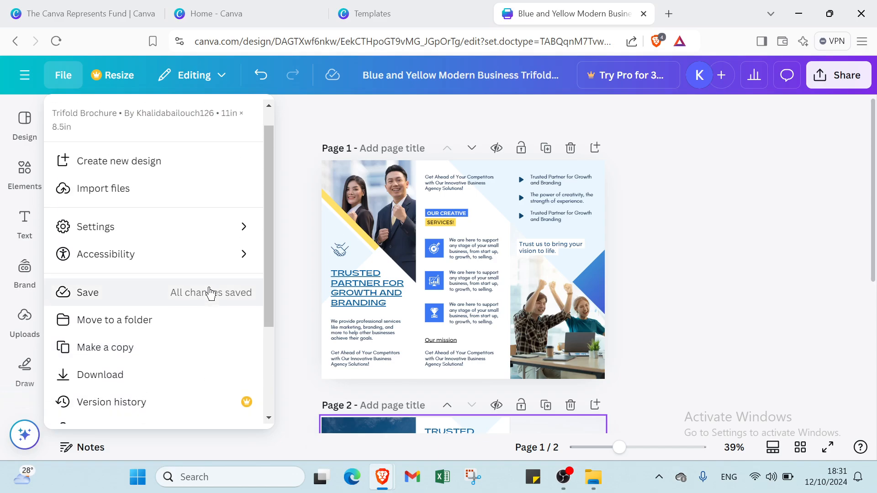
{"action": "left_click", "coordinate": [305, 150]}
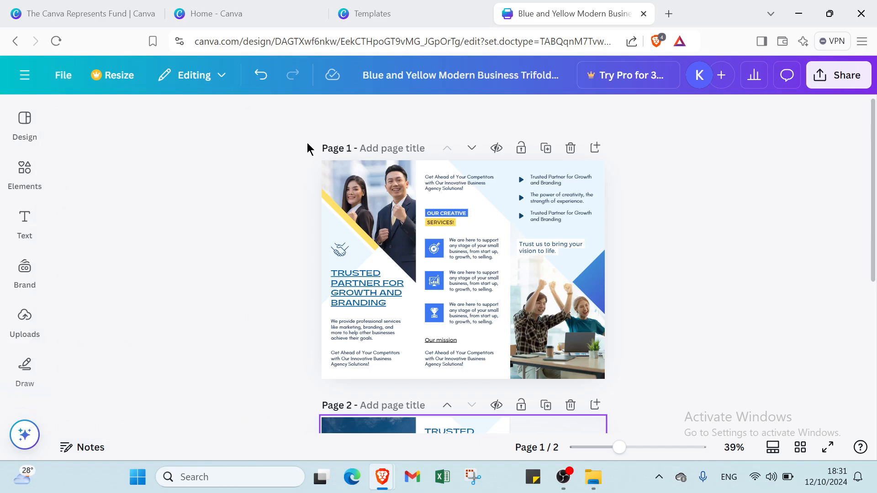
- Set the collaboration link in the brochure's sharing options to "Anyone with the link"
{"action": "left_click", "coordinate": [841, 78]}
{"action": "left_click", "coordinate": [739, 162]}
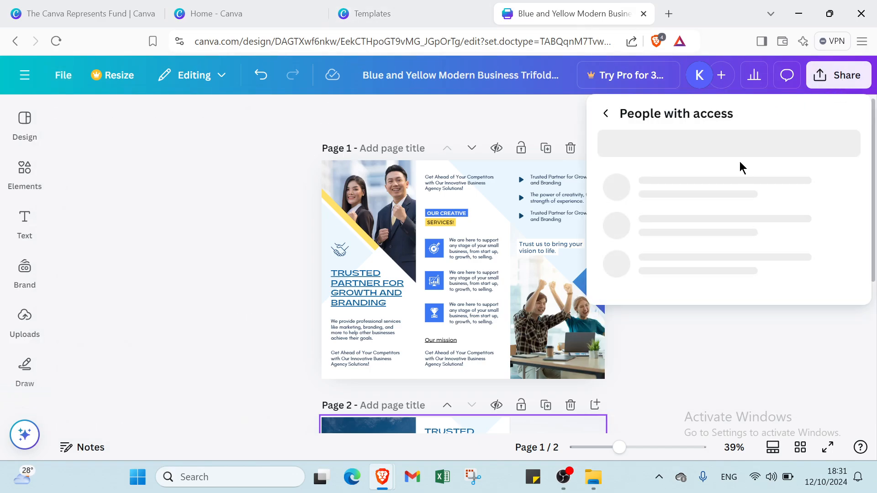
{"action": "left_click", "coordinate": [609, 114]}
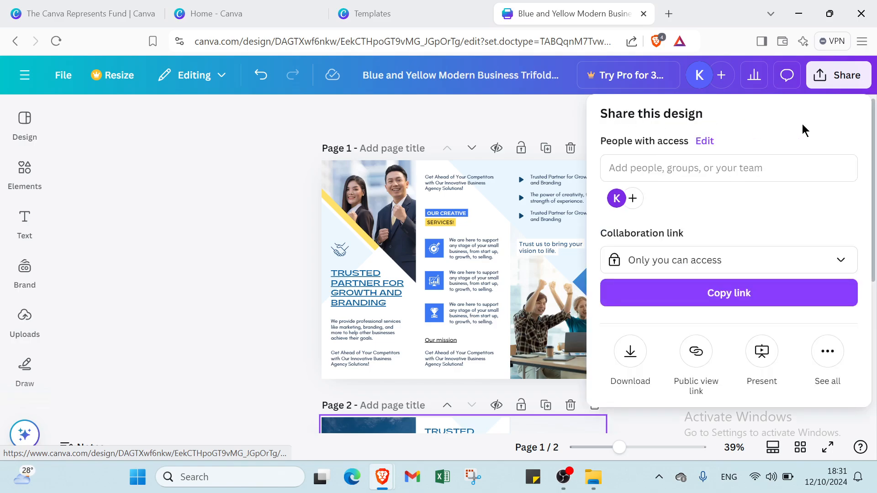
{"action": "left_click", "coordinate": [678, 262]}
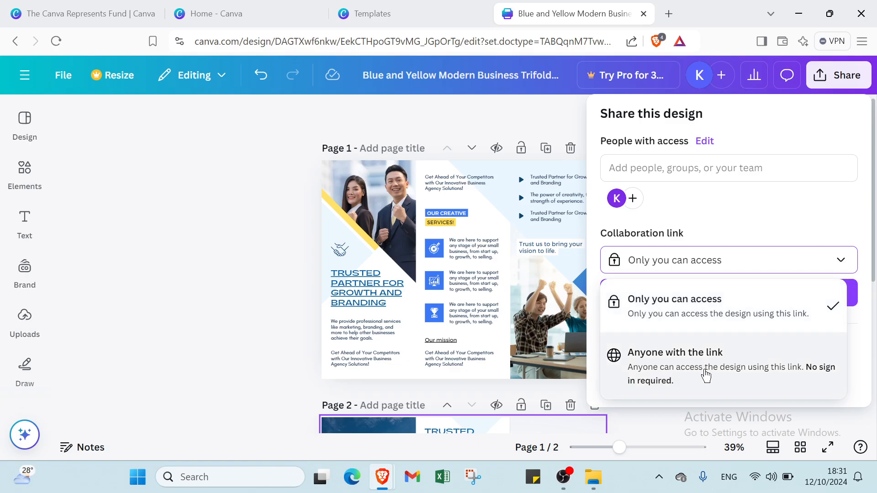
{"action": "left_click", "coordinate": [792, 374]}
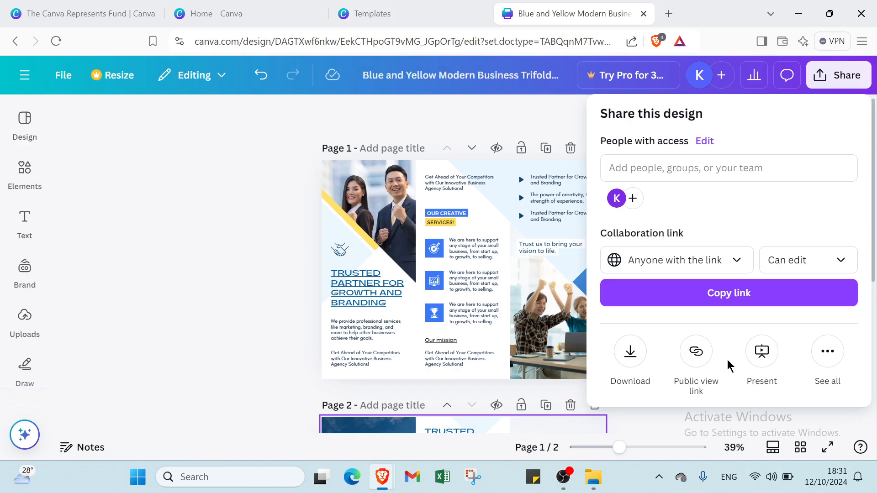
- Create a public view link with watermarks for the brochure, and close the sharing options
{"action": "left_click", "coordinate": [691, 362]}
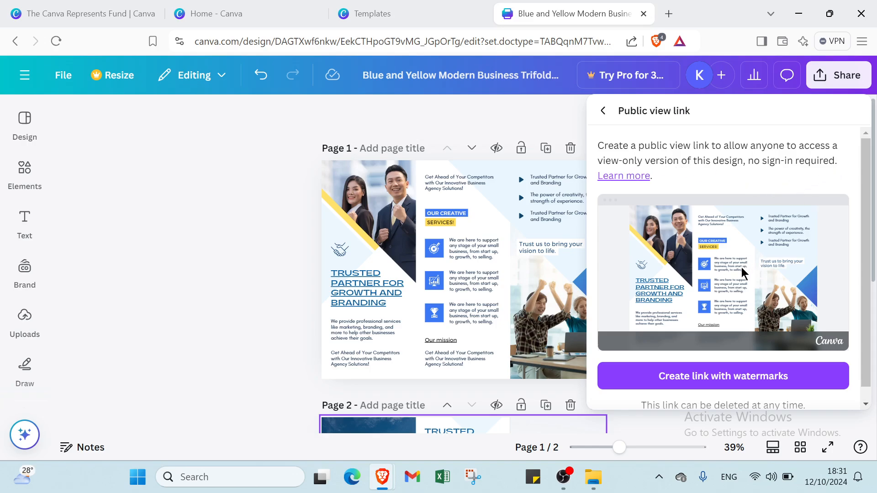
{"action": "left_click", "coordinate": [713, 376]}
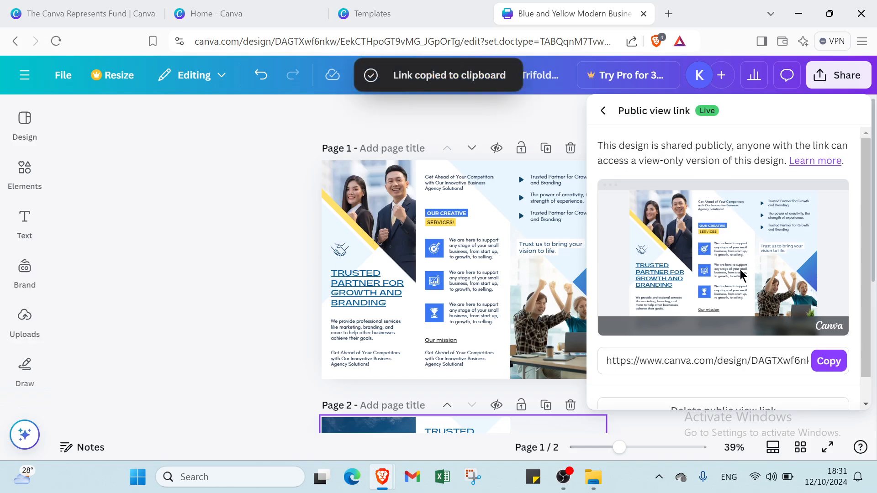
{"action": "scroll", "coordinate": [687, 172], "scroll_direction": "down", "scroll_amount": 1}
{"action": "scroll", "coordinate": [653, 157], "scroll_direction": "up", "scroll_amount": 1}
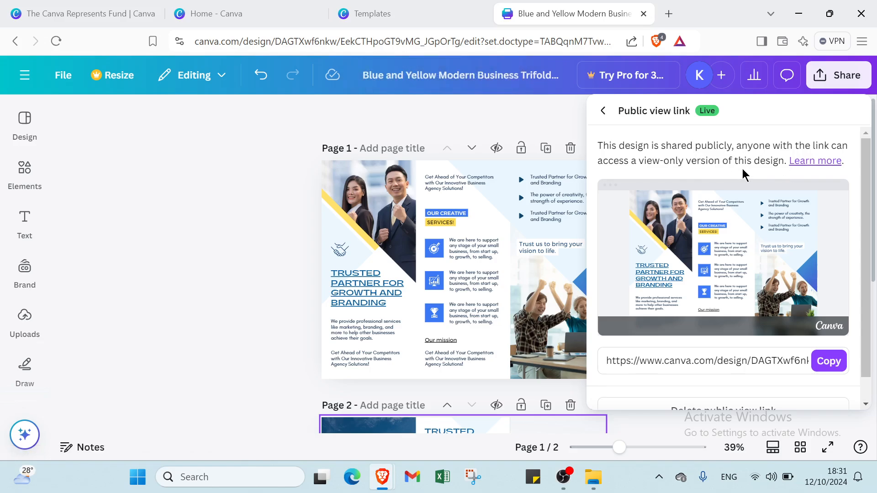
{"action": "left_click", "coordinate": [602, 112]}
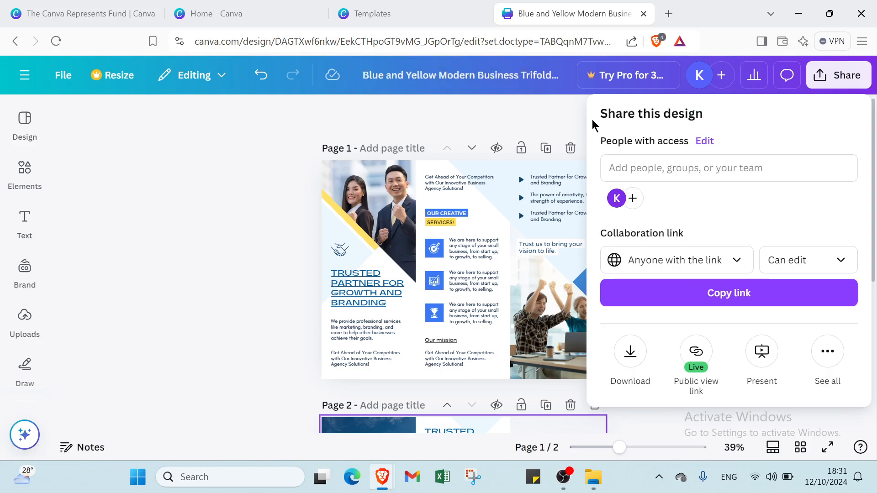
{"action": "left_click", "coordinate": [582, 121]}
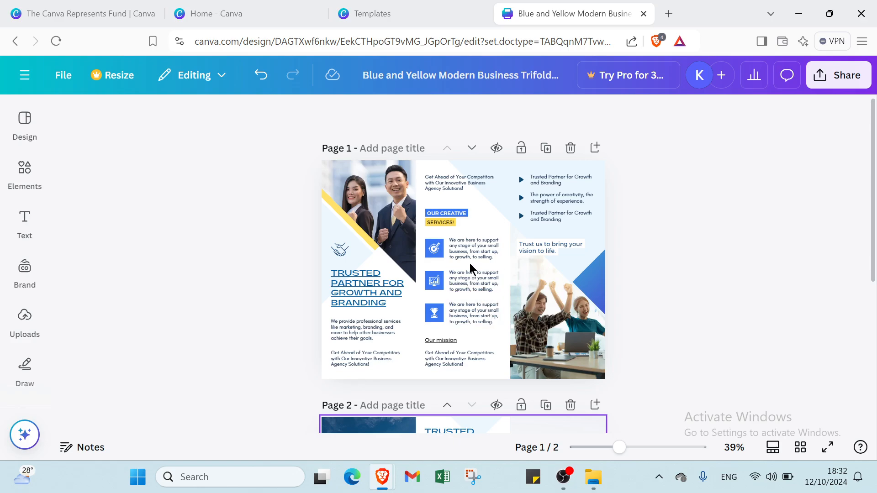
- Replace the first paragraph under "Our creative services!" on page 1 with a new default body text box
{"action": "left_click", "coordinate": [465, 249]}
{"action": "left_click", "coordinate": [25, 317]}
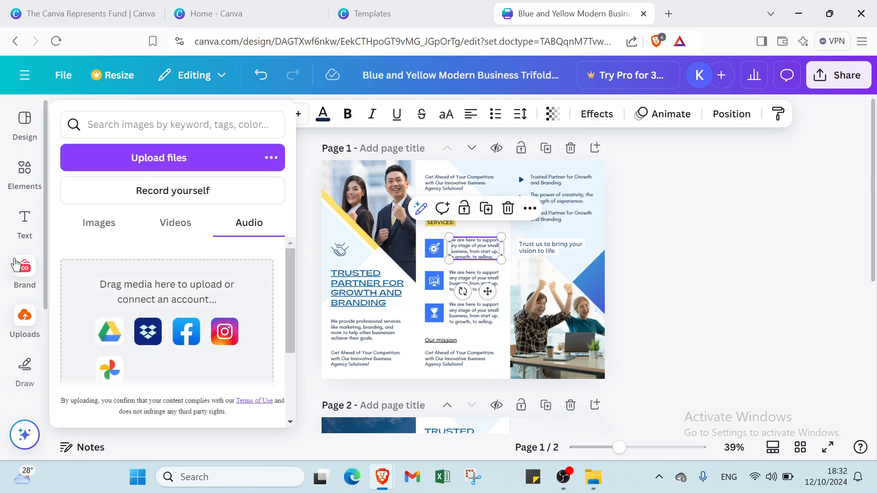
{"action": "left_click", "coordinate": [24, 221]}
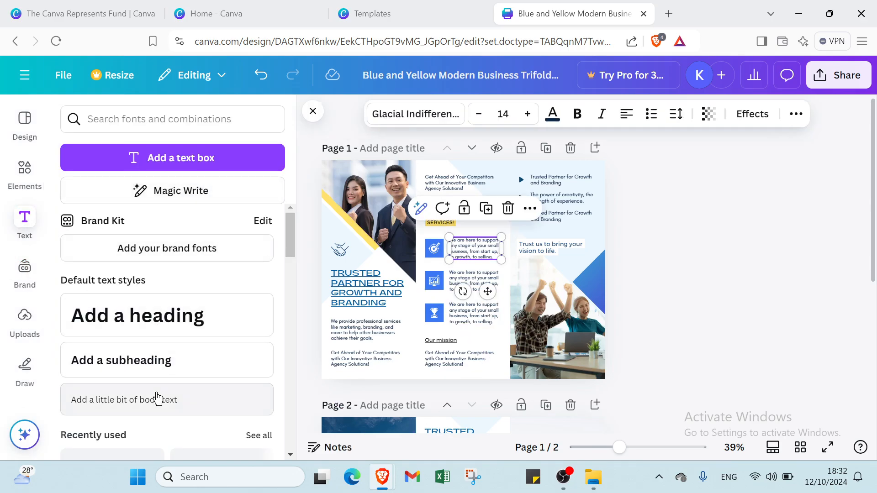
{"action": "left_click", "coordinate": [158, 400]}
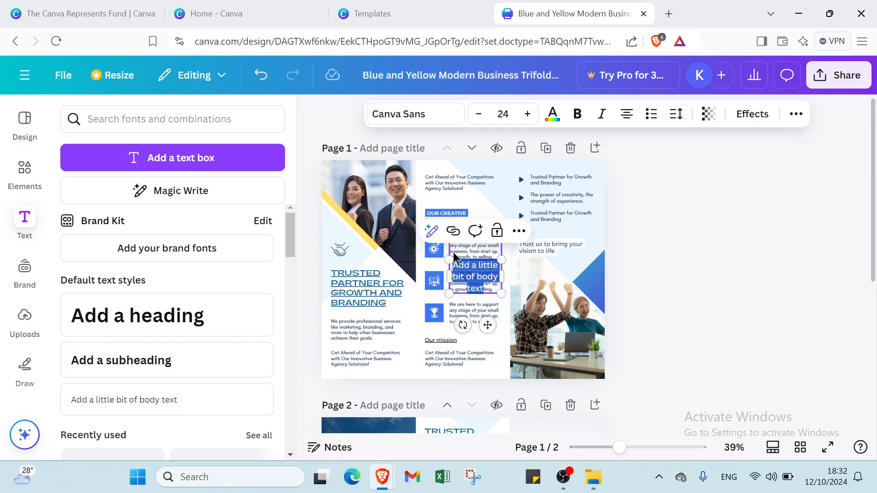
{"action": "left_click", "coordinate": [454, 257]}
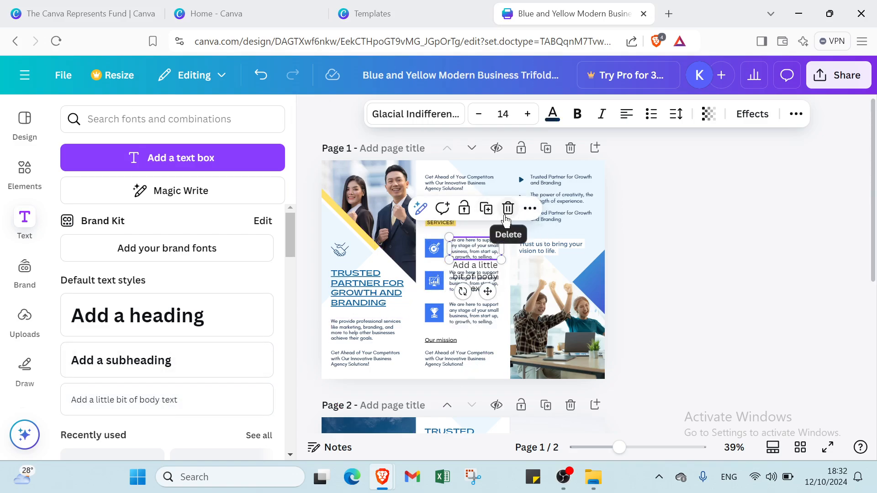
{"action": "left_click", "coordinate": [505, 218]}
{"action": "left_click_drag", "start_coordinate": [455, 277], "coordinate": [439, 251]}
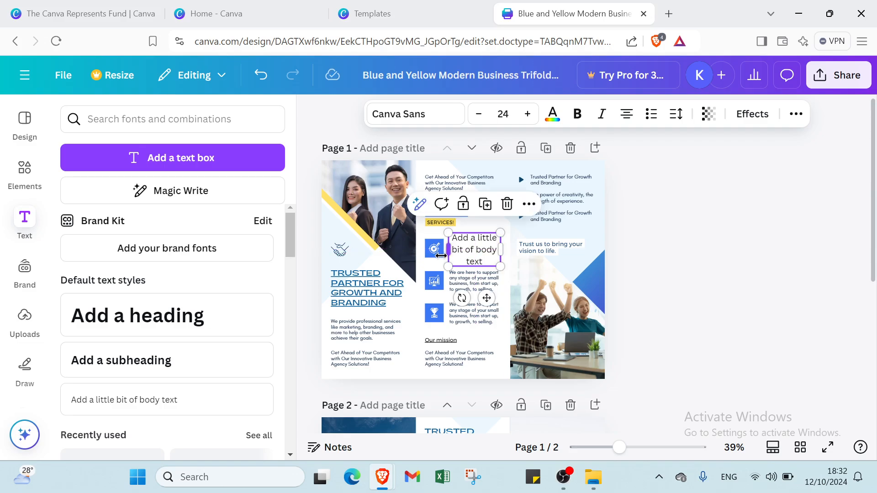
- Replace the target icon and its blue square beside the new body text with a small black envelope graphic
{"action": "left_click", "coordinate": [434, 249]}
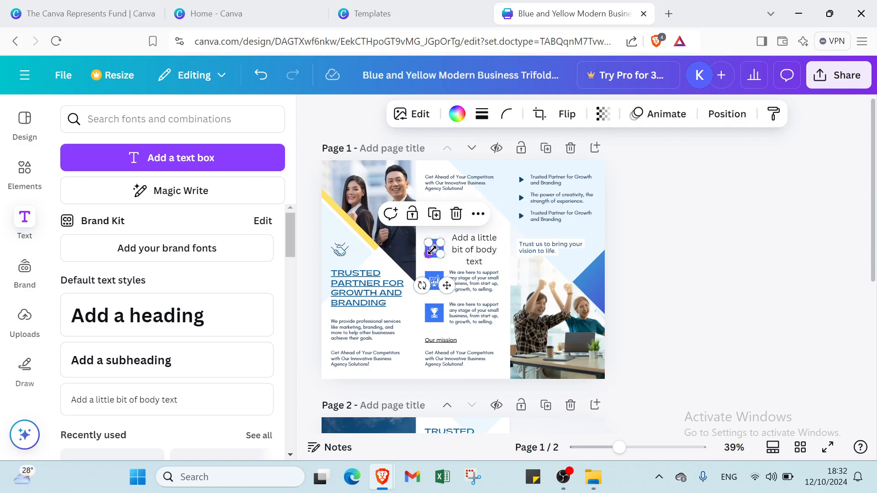
{"action": "left_click", "coordinate": [456, 214]}
{"action": "left_click", "coordinate": [24, 170]}
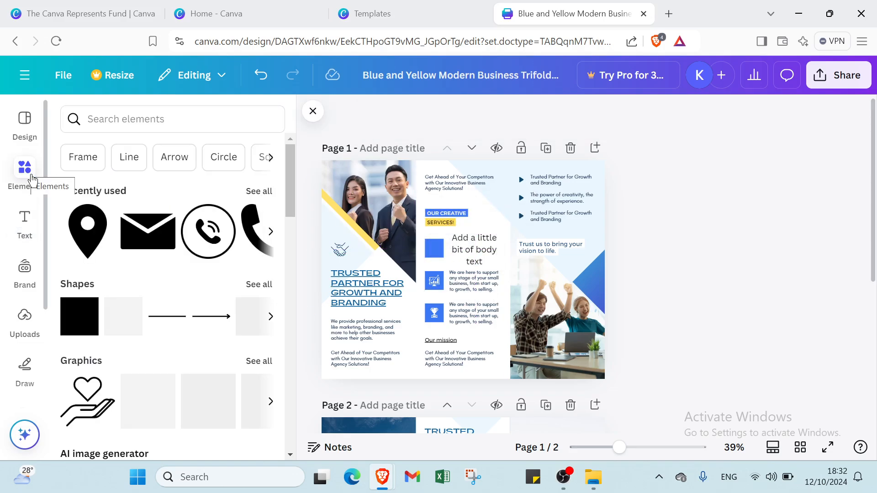
{"action": "left_click", "coordinate": [147, 232]}
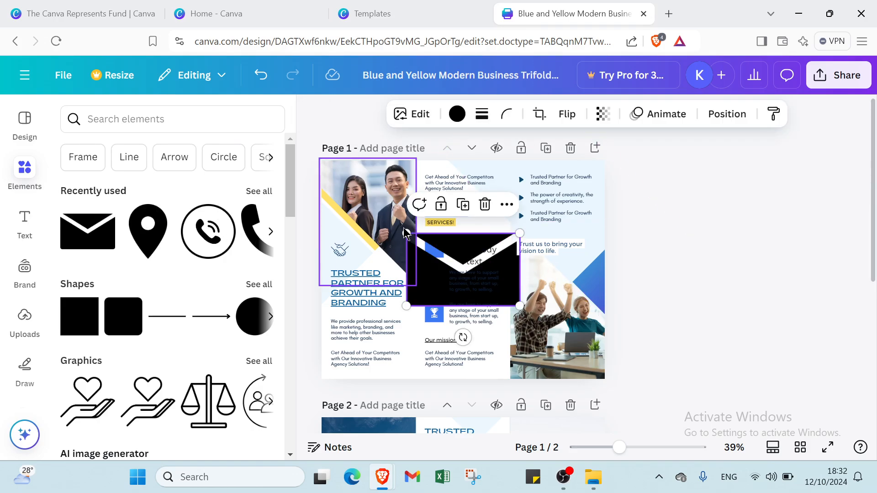
{"action": "left_click_drag", "start_coordinate": [428, 363], "coordinate": [475, 357]}
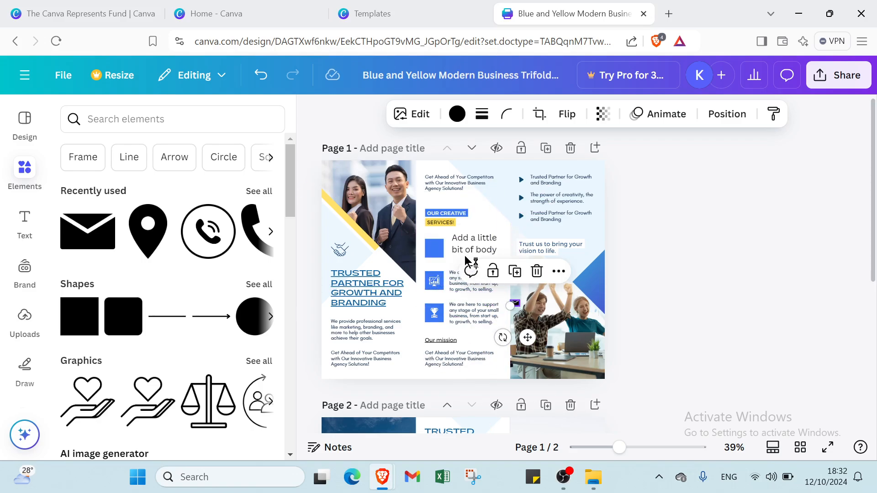
{"action": "left_click", "coordinate": [438, 247]}
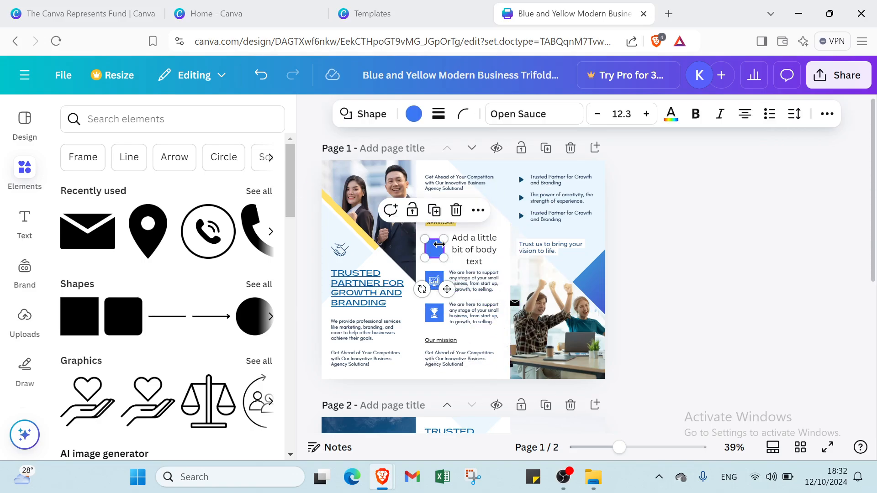
{"action": "left_click", "coordinate": [456, 210]}
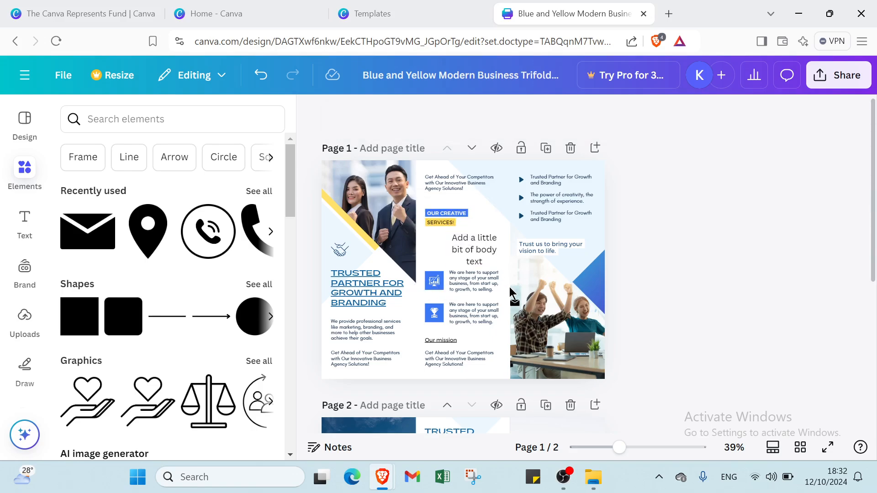
{"action": "left_click_drag", "start_coordinate": [515, 306], "coordinate": [439, 235]}
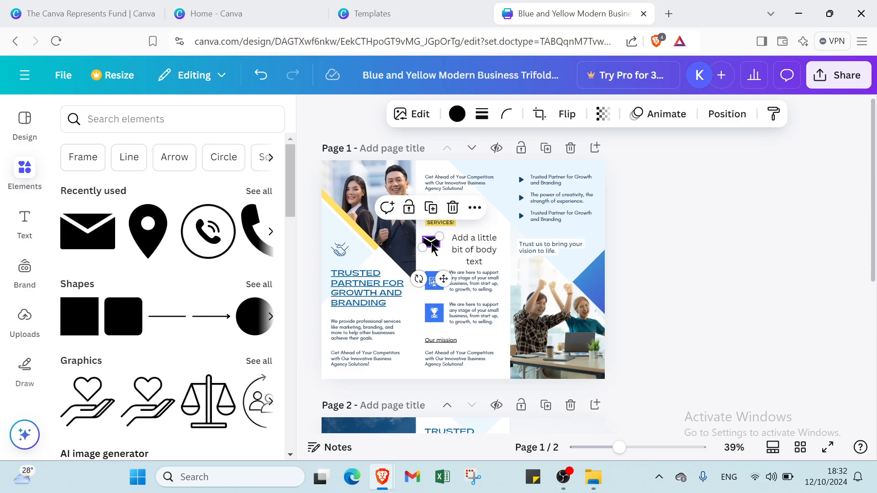
- Replace the new body text box's wording with filler letters starting with "rtg", and deselect it
{"action": "left_click", "coordinate": [463, 244]}
{"action": "left_click", "coordinate": [464, 243]}
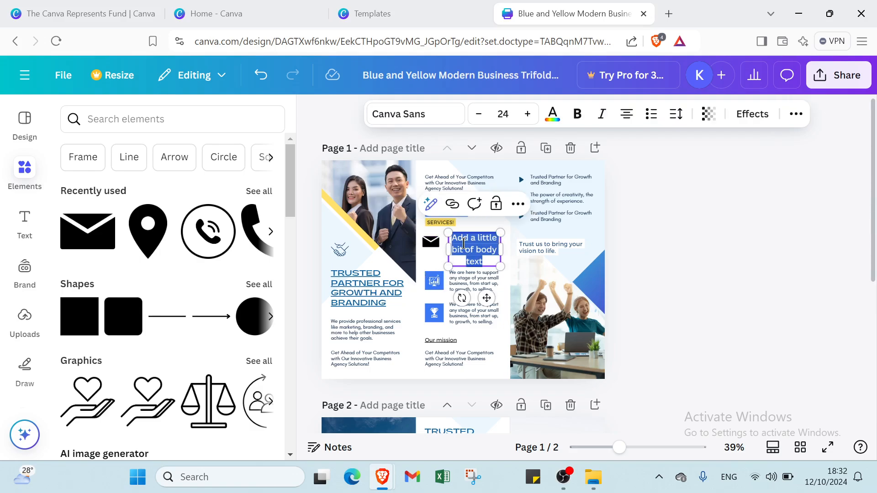
{"action": "key", "text": "BackSpace"}
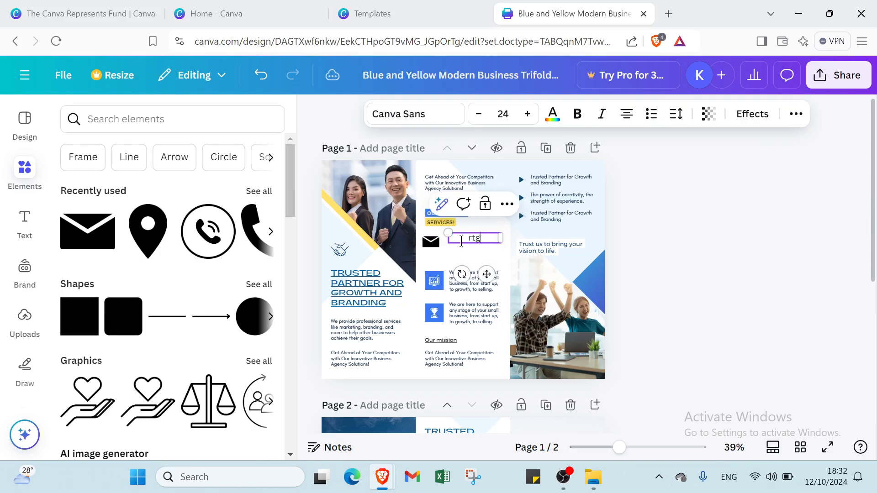
{"action": "type", "text": "rtgggggggg"}
{"action": "left_click", "coordinate": [471, 249]}
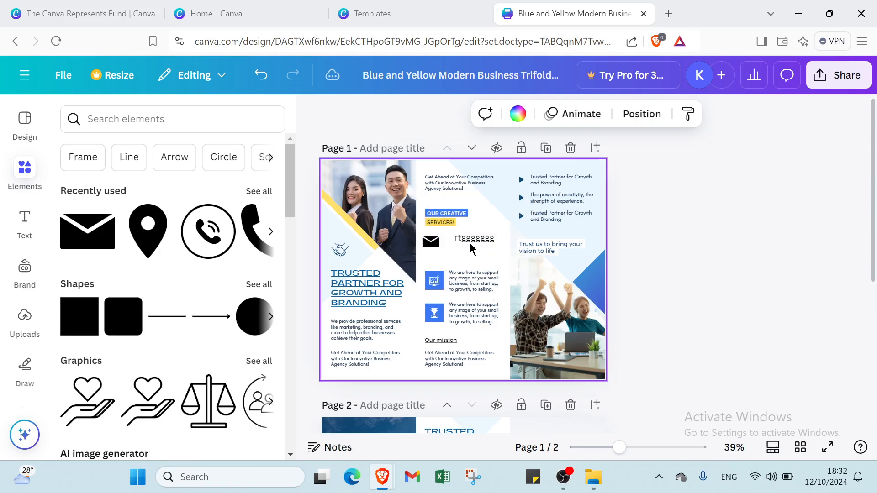
{"action": "left_click", "coordinate": [472, 249]}
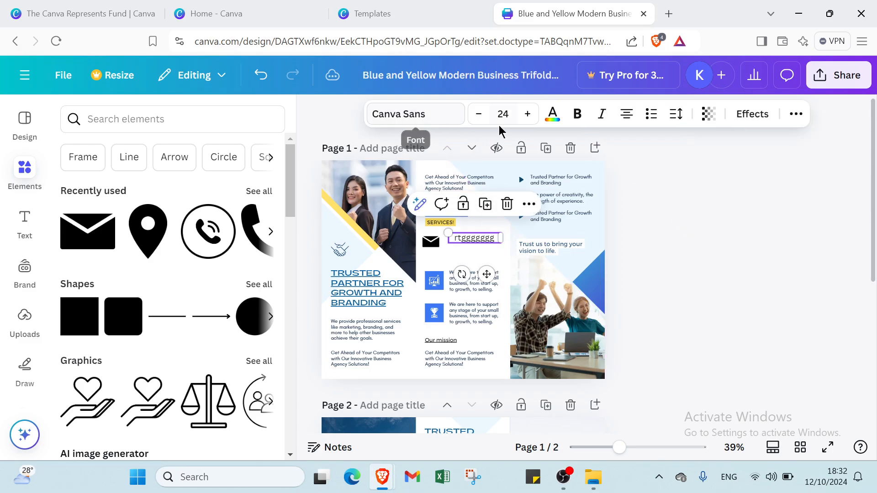
{"action": "left_click", "coordinate": [705, 279]}
- Move the "Our creative services!" heading onto page 1's first panel, and scribble with the red marker and erase the stroke
{"action": "left_click", "coordinate": [24, 370]}
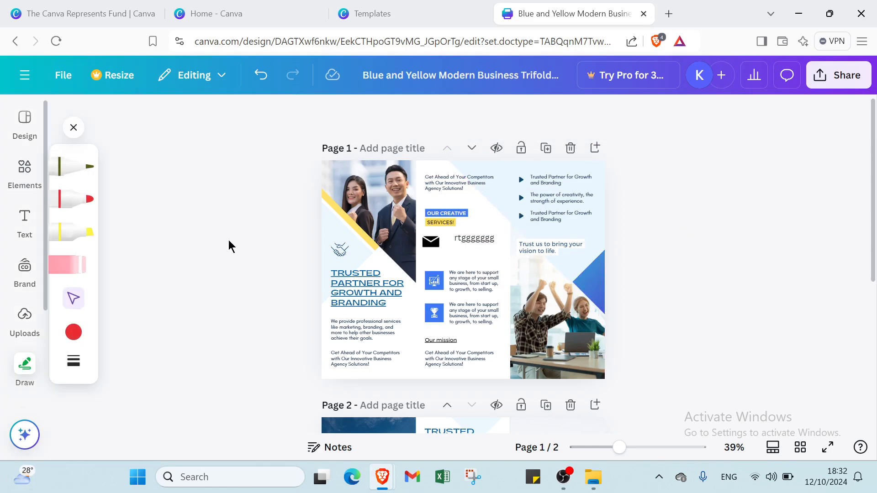
{"action": "left_click_drag", "start_coordinate": [489, 224], "coordinate": [419, 278]}
{"action": "left_click", "coordinate": [73, 198]}
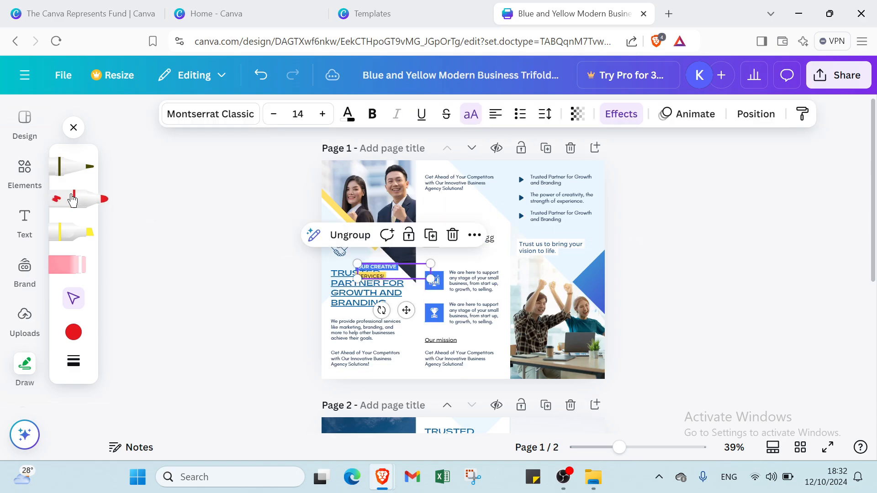
{"action": "mouse_move", "coordinate": [498, 200]}
{"action": "left_mouse_down"}
{"action": "mouse_move", "coordinate": [414, 203]}
{"action": "mouse_move", "coordinate": [457, 316]}
{"action": "mouse_move", "coordinate": [233, 300]}
{"action": "mouse_move", "coordinate": [406, 230]}
{"action": "mouse_move", "coordinate": [408, 243]}
{"action": "mouse_move", "coordinate": [370, 244]}
{"action": "mouse_move", "coordinate": [400, 227]}
{"action": "left_mouse_up"}
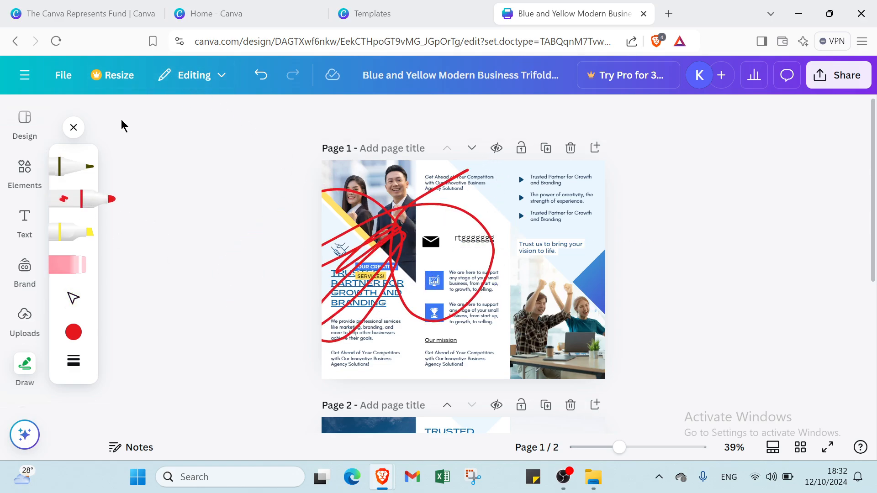
{"action": "left_click", "coordinate": [69, 265]}
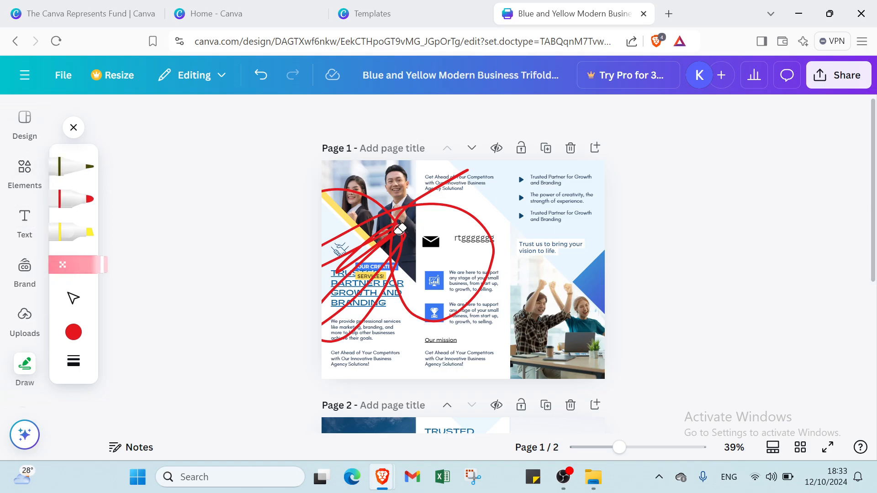
{"action": "left_click", "coordinate": [400, 228]}
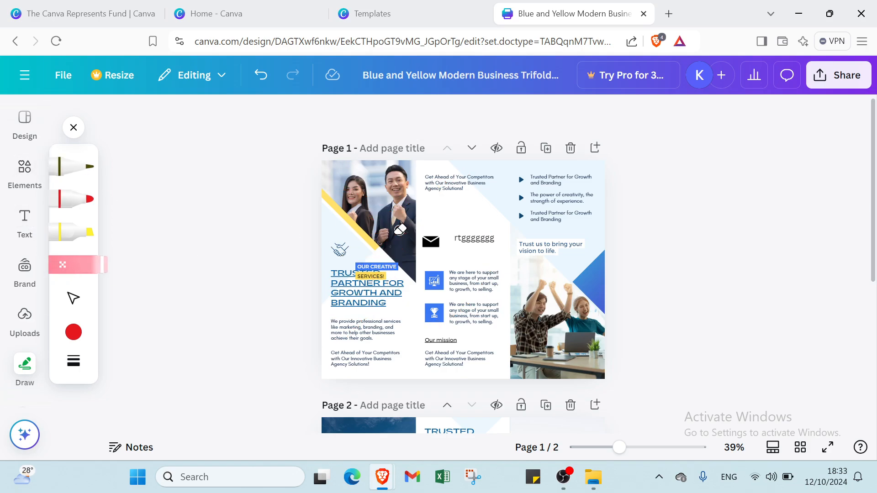
- Undo all edits to the brochure, including the page reordering
{"action": "left_click", "coordinate": [255, 76]}
{"action": "left_click", "coordinate": [255, 76]}
{"action": "left_click", "coordinate": [254, 76]}
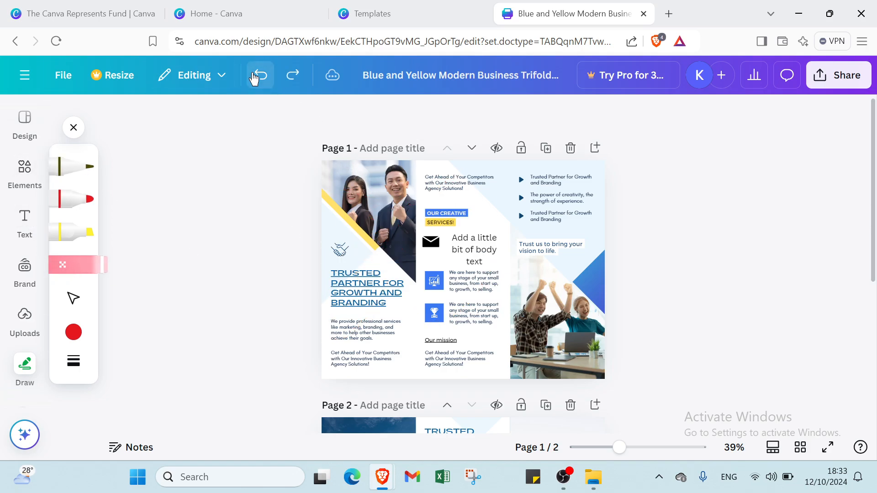
{"action": "left_click", "coordinate": [255, 76]}
{"action": "left_click", "coordinate": [254, 75]}
{"action": "left_click", "coordinate": [255, 76]}
{"action": "left_click", "coordinate": [254, 76]}
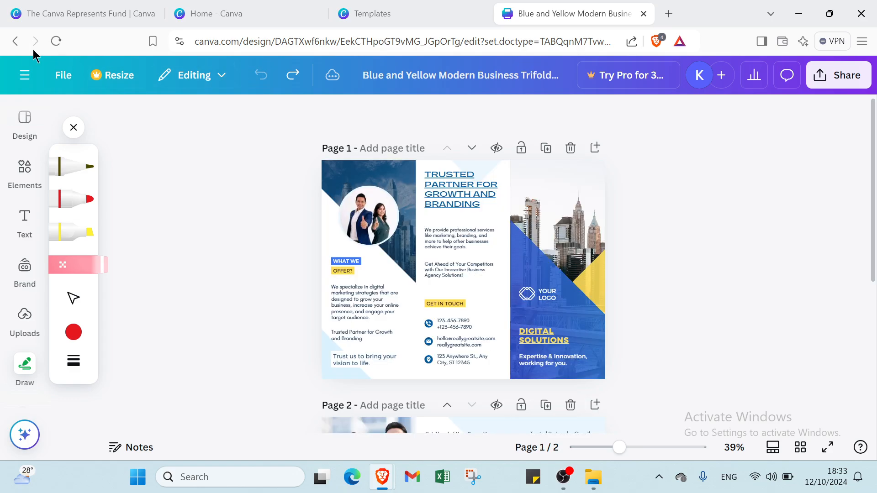
- Close the drawing tools and switch to The Canva Represents Fund page
{"action": "left_click", "coordinate": [74, 127]}
{"action": "left_click", "coordinate": [37, 120]}
{"action": "left_click", "coordinate": [109, 19]}
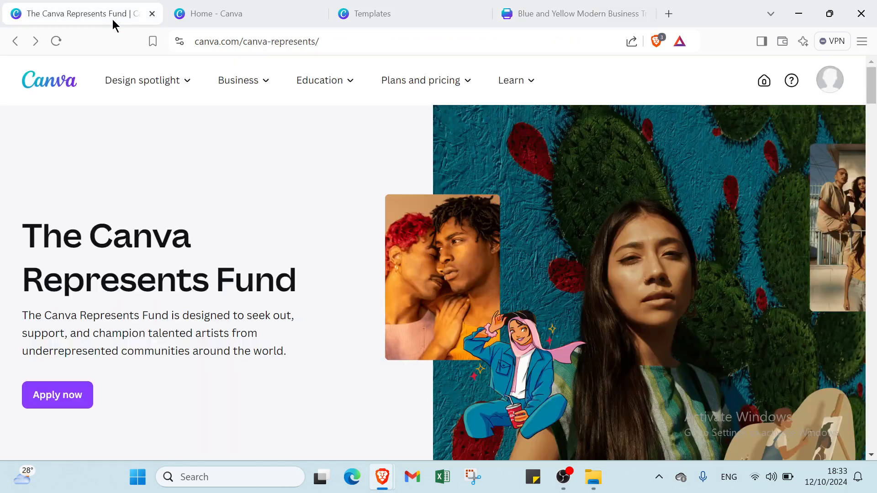
{"action": "mouse_move", "coordinate": [238, 81]}
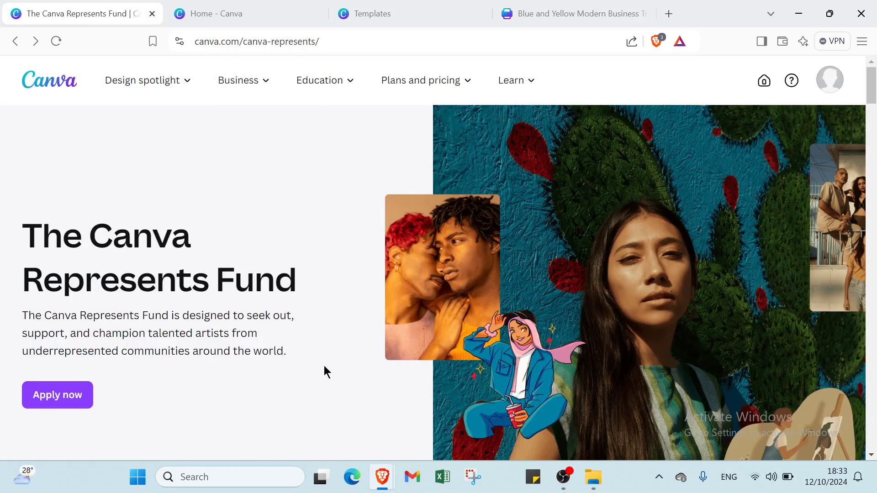